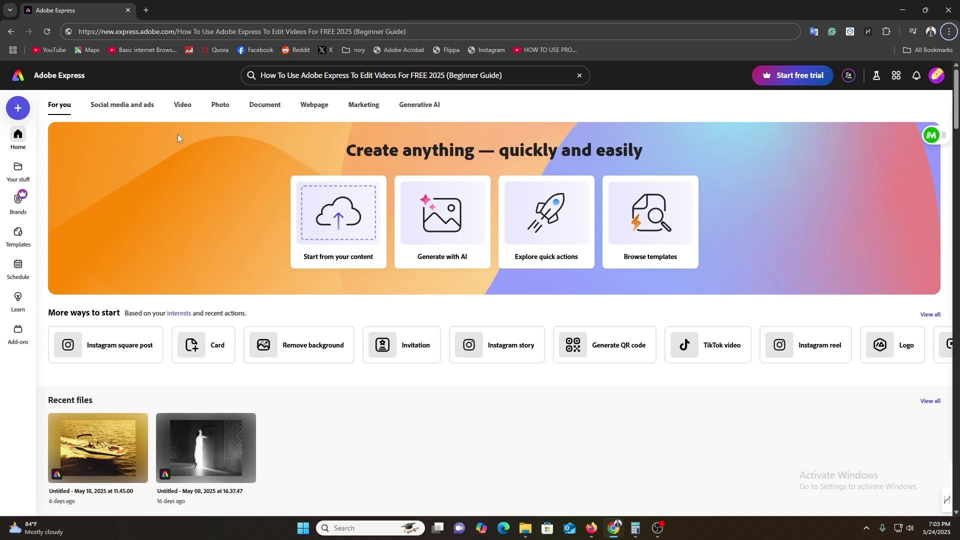
Search the web for "adobe express" in a new tab and look over the official Adobe Express landing page.
left_click(146, 10)
type("ado")
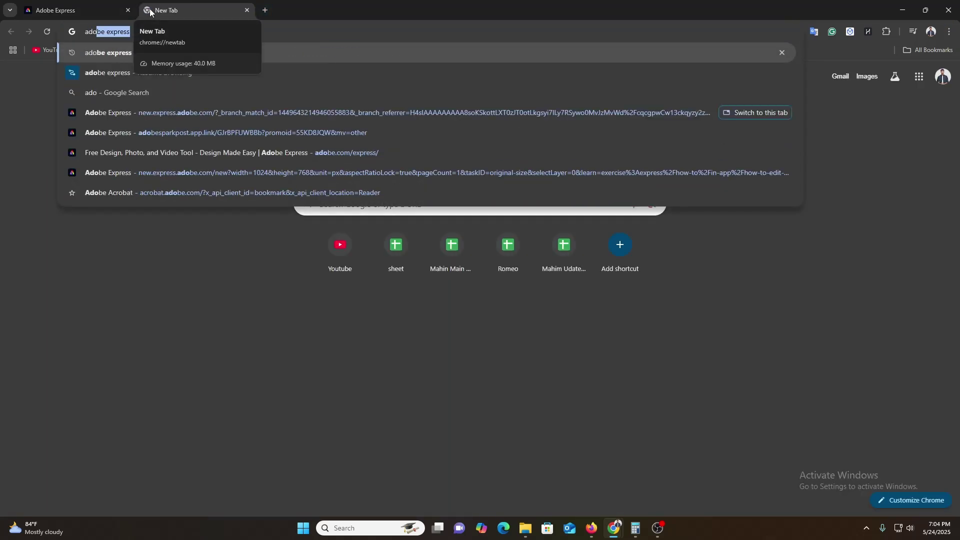
key("Return")
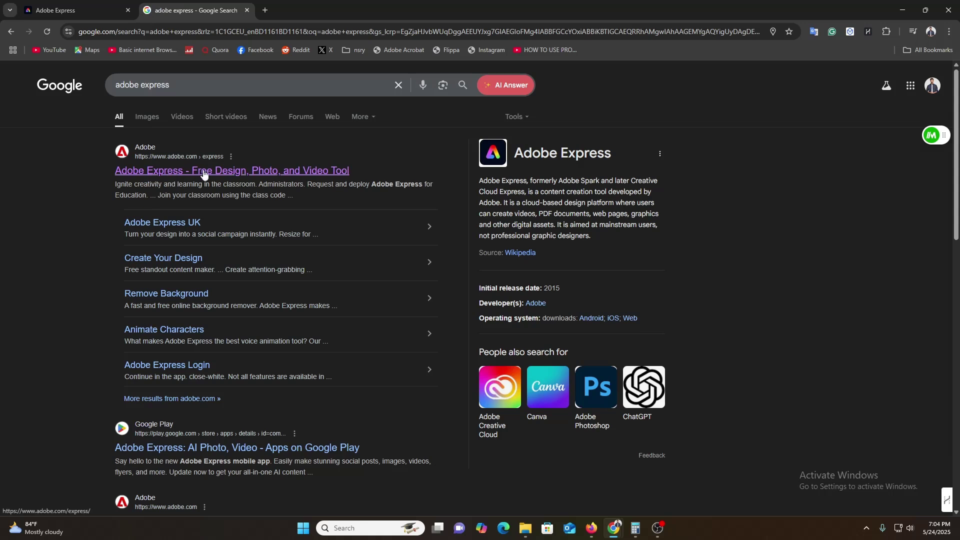
left_click(318, 173)
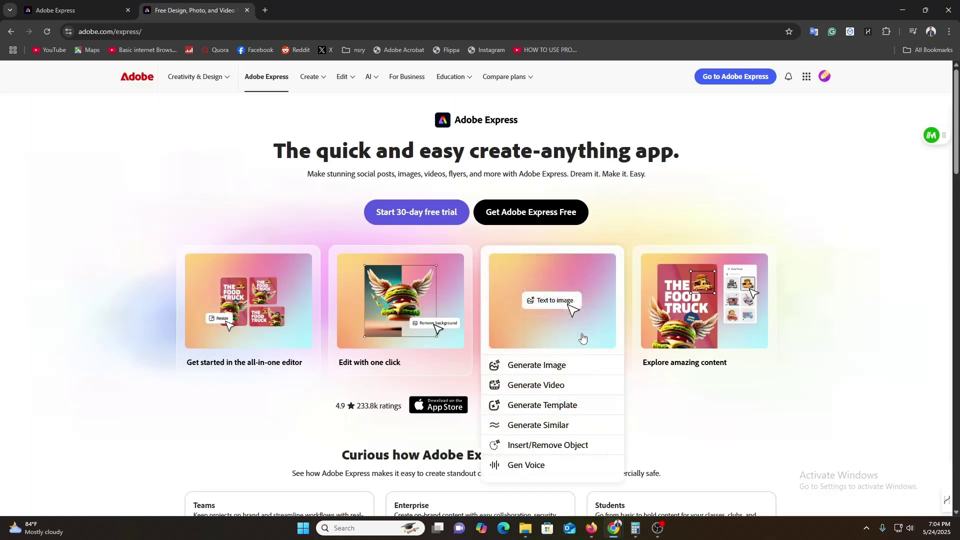
scroll(581, 336, "down", 3)
scroll(204, 357, "down", 5)
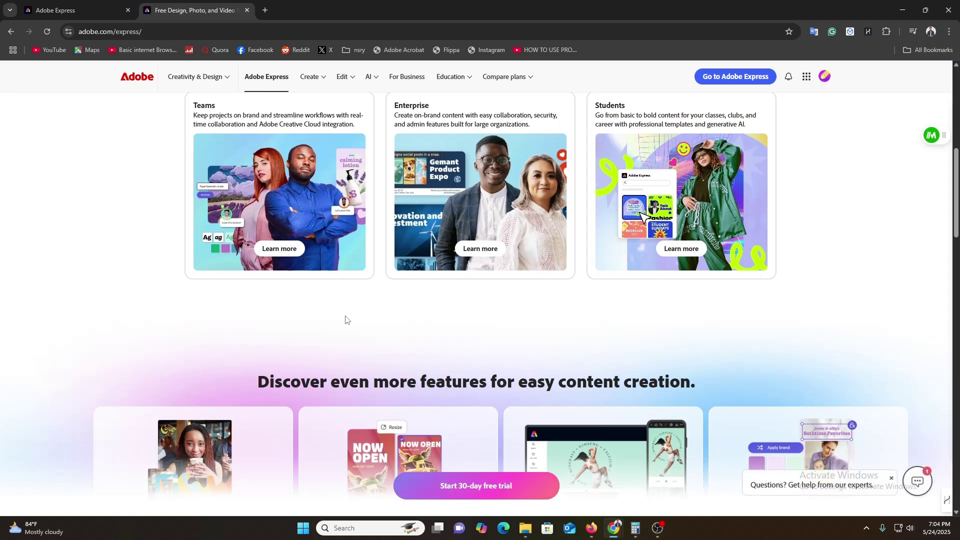
Back in the already open Adobe Express home page, start an image edit from the cloud-flight-01-500x500 headset picture and delete the picture from the page.
left_click(56, 10)
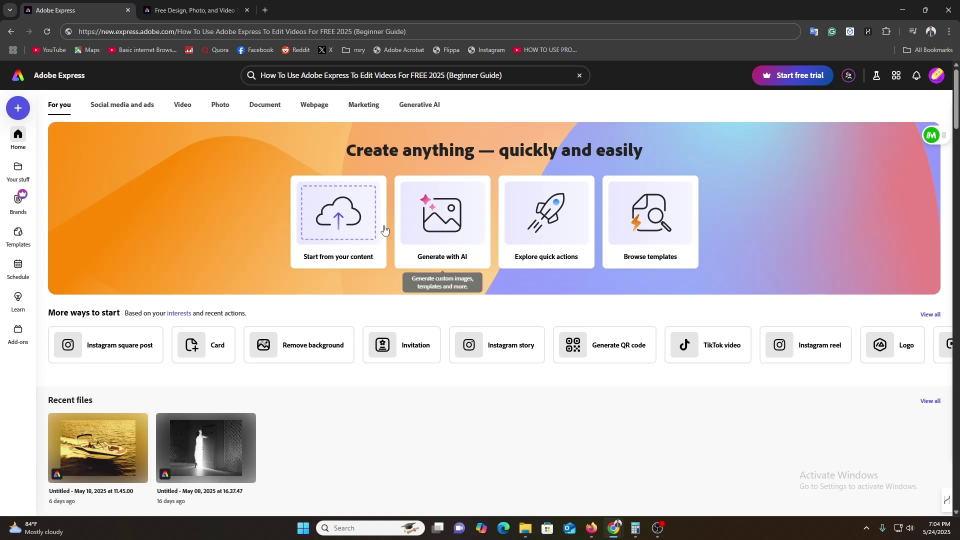
left_click(334, 231)
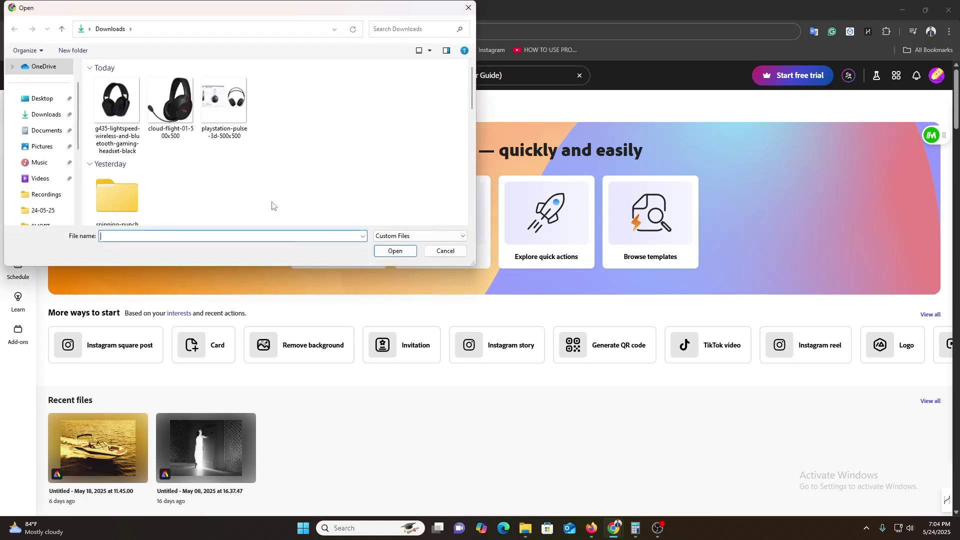
double_click(184, 118)
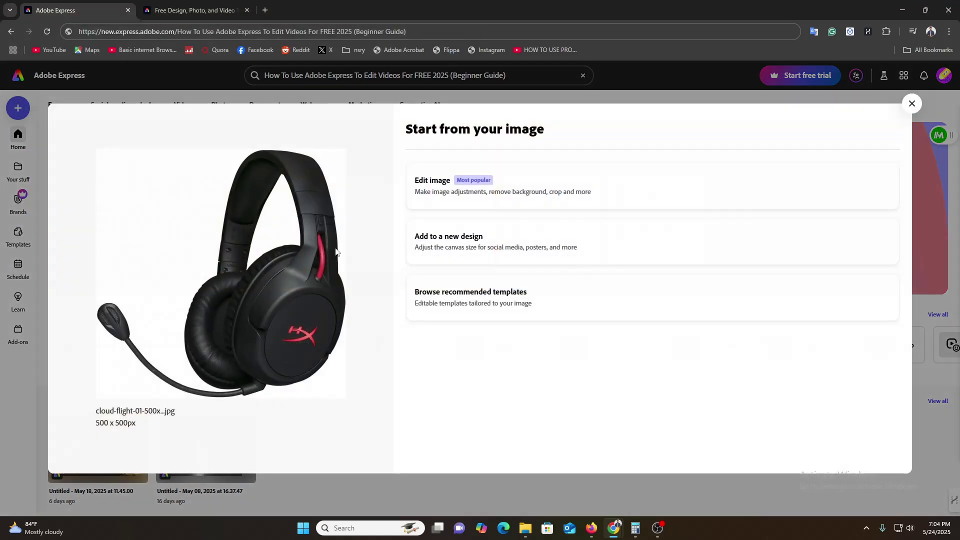
left_click(451, 189)
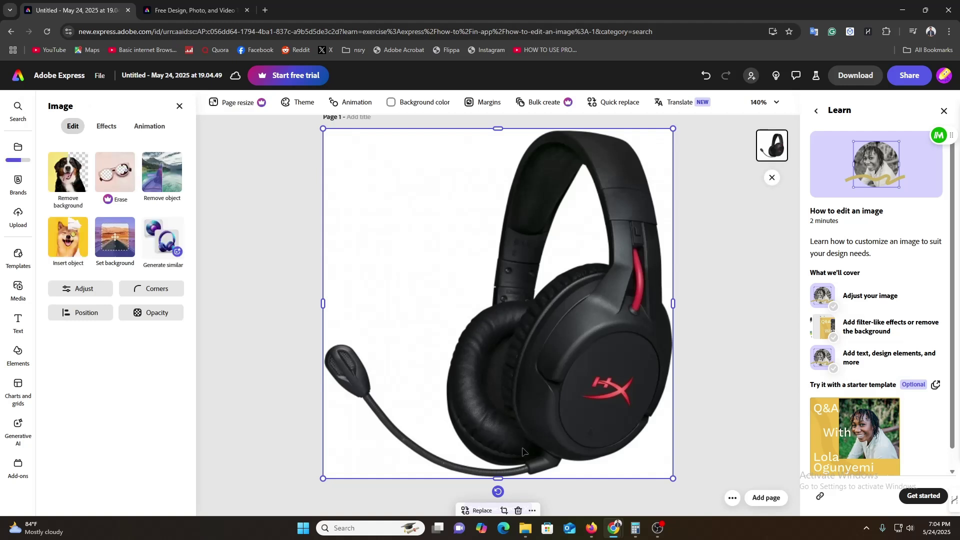
left_click(519, 511)
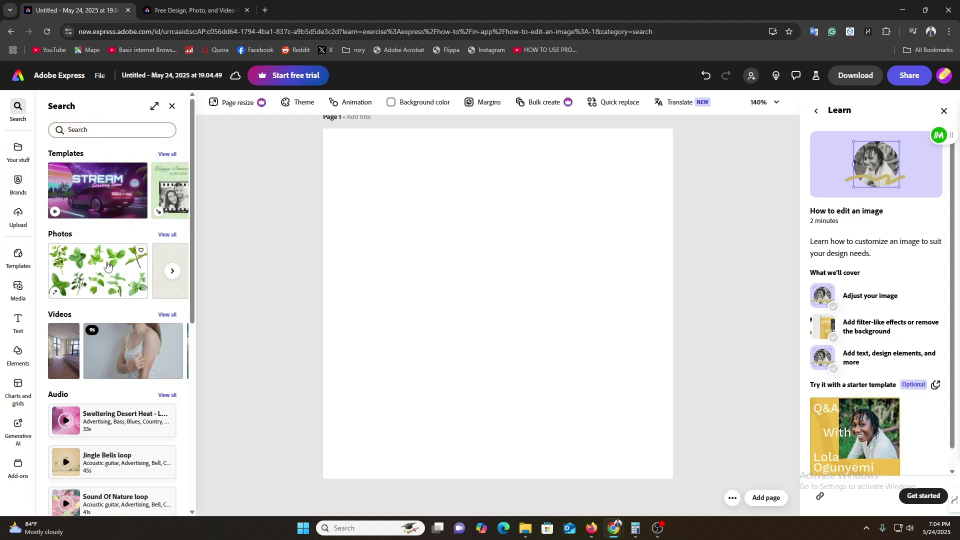
Browse the ready-made text designs and add the "Remember when 8 iconic moments from fashion history" headline to the page.
mouse_move(20, 398)
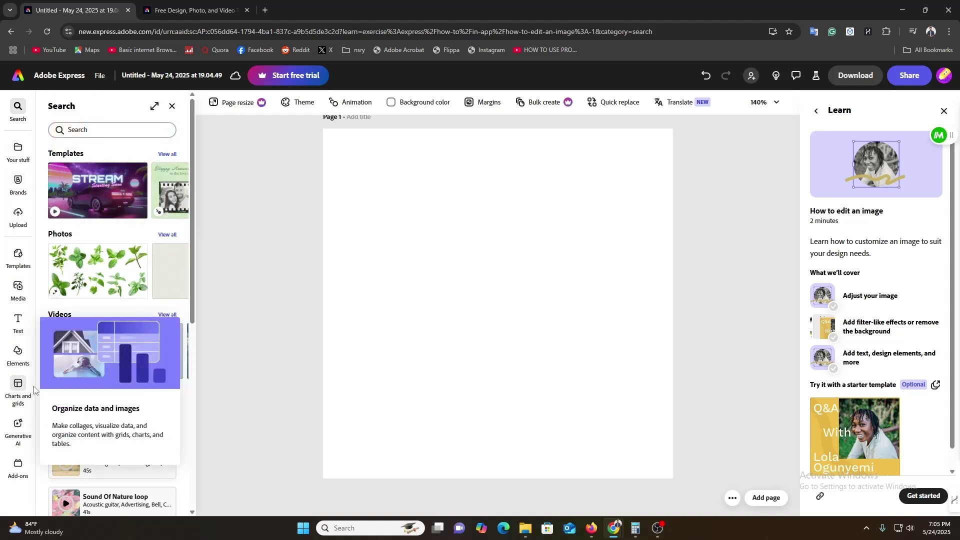
left_click(18, 321)
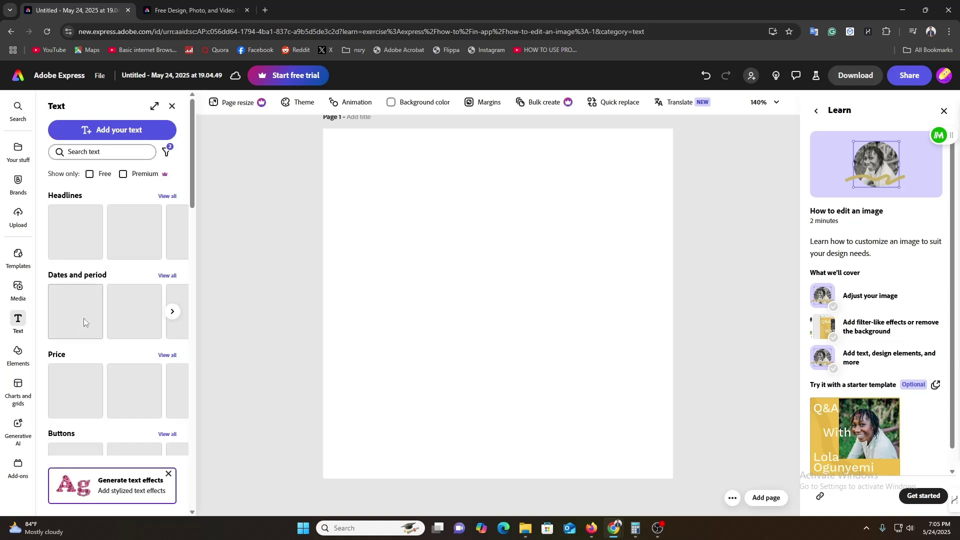
scroll(137, 325, "down", 1)
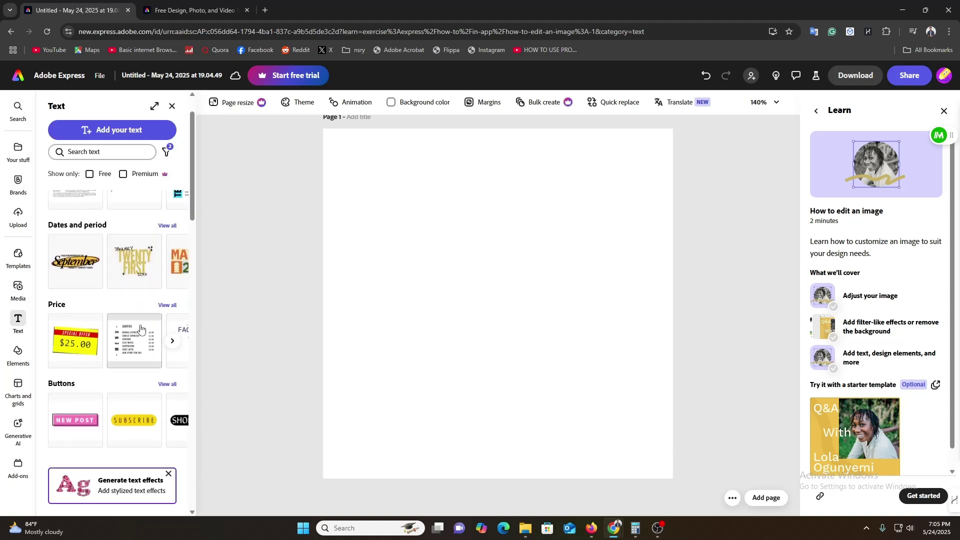
scroll(141, 329, "down", 4)
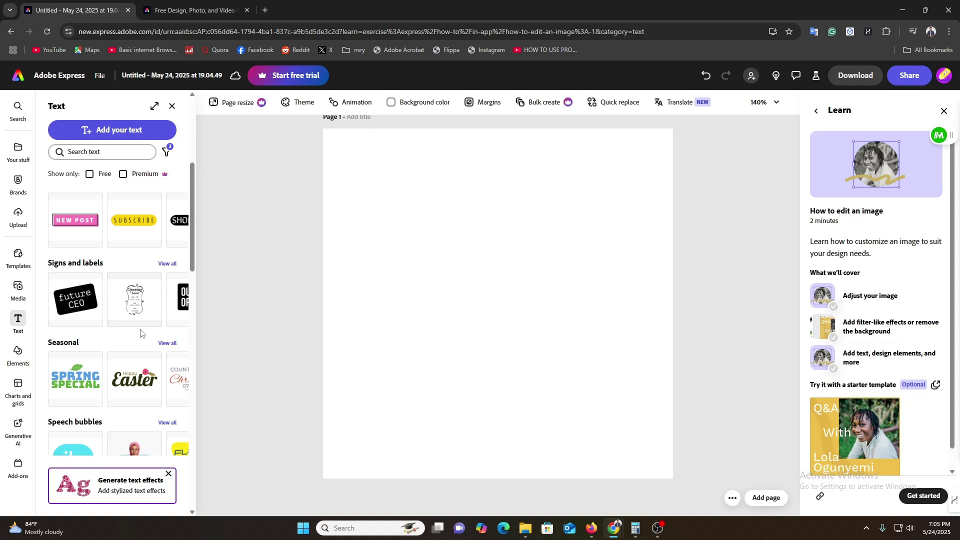
scroll(137, 325, "up", 5)
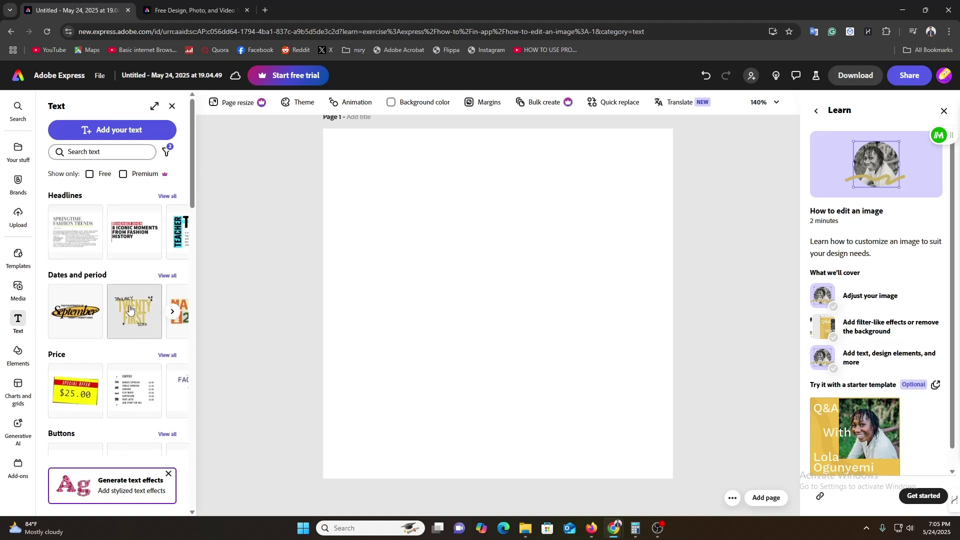
left_click(127, 239)
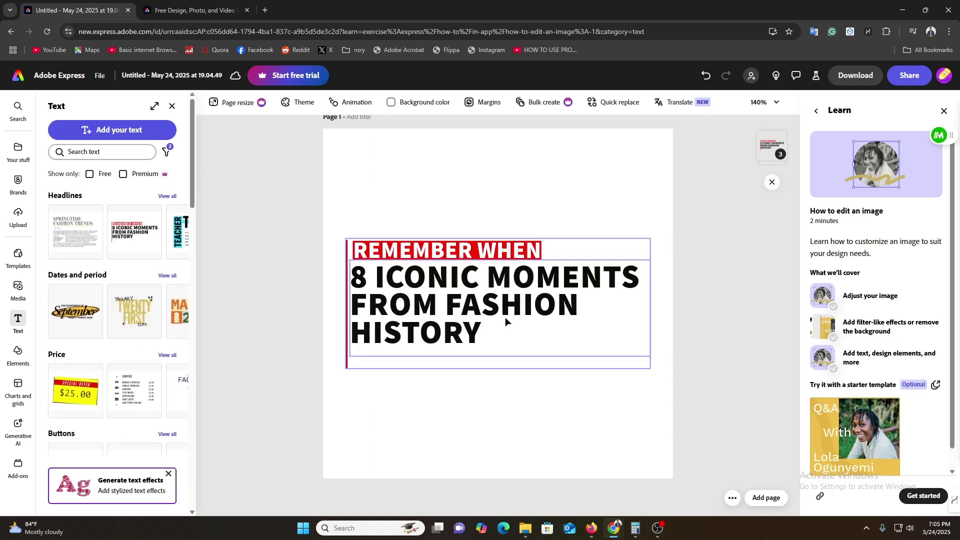
Move the headline group up to the top edge of the page and deselect it.
left_click(484, 311)
left_click_drag(476, 411, 429, 223)
left_click_drag(444, 335, 437, 232)
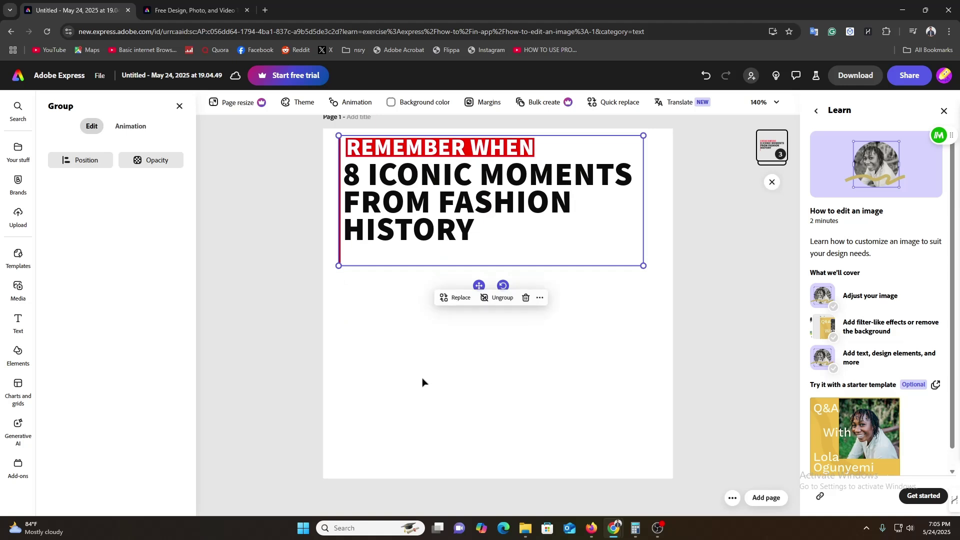
left_click(429, 351)
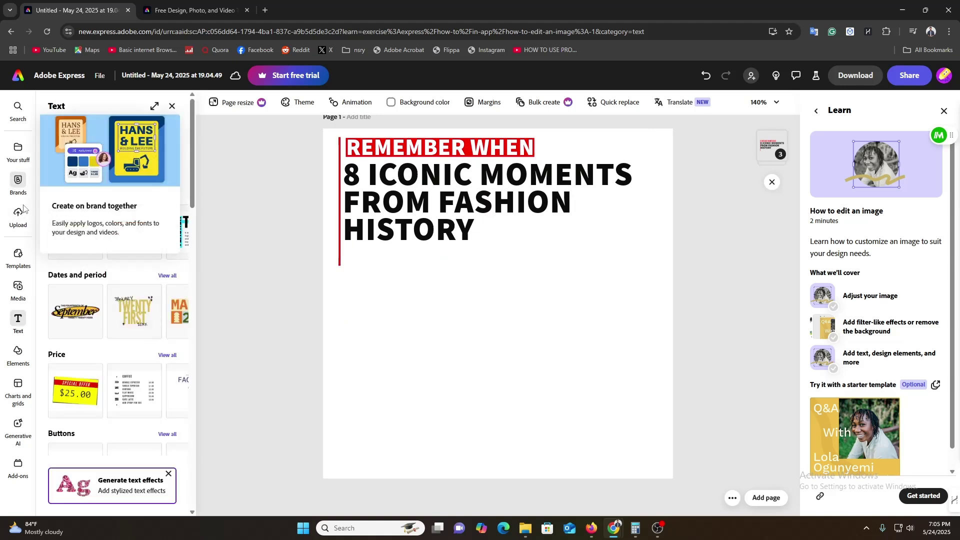
Look through the stock videos and the photo categories in the media library.
left_click(18, 289)
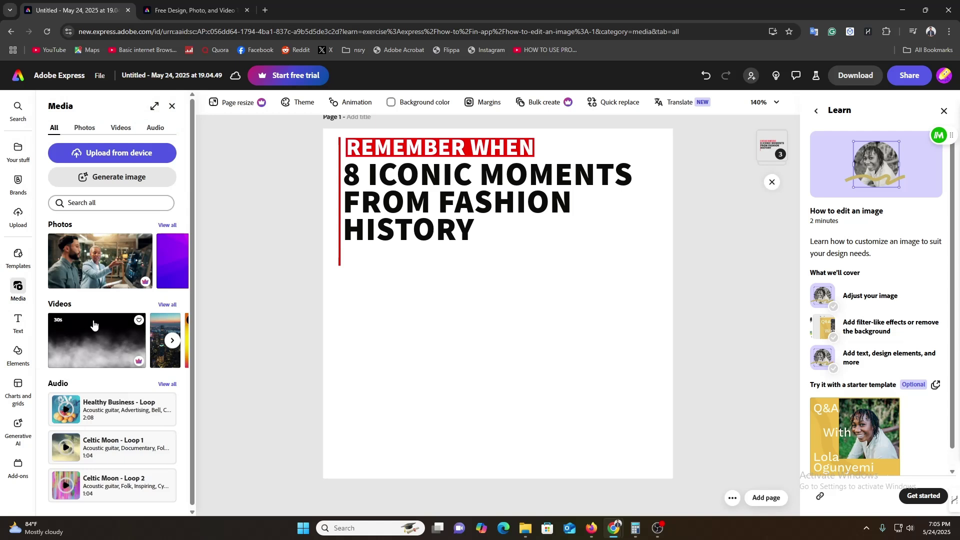
left_click(172, 341)
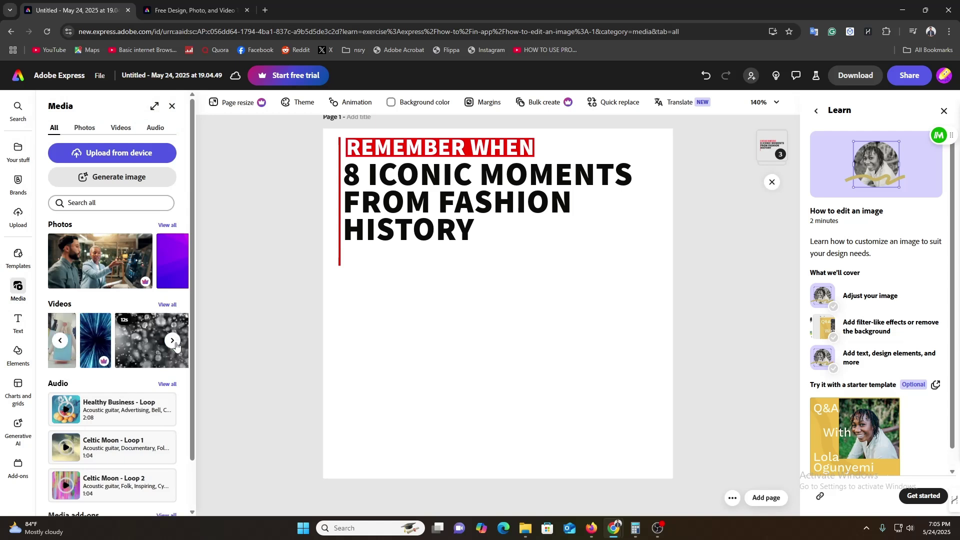
left_click(172, 341)
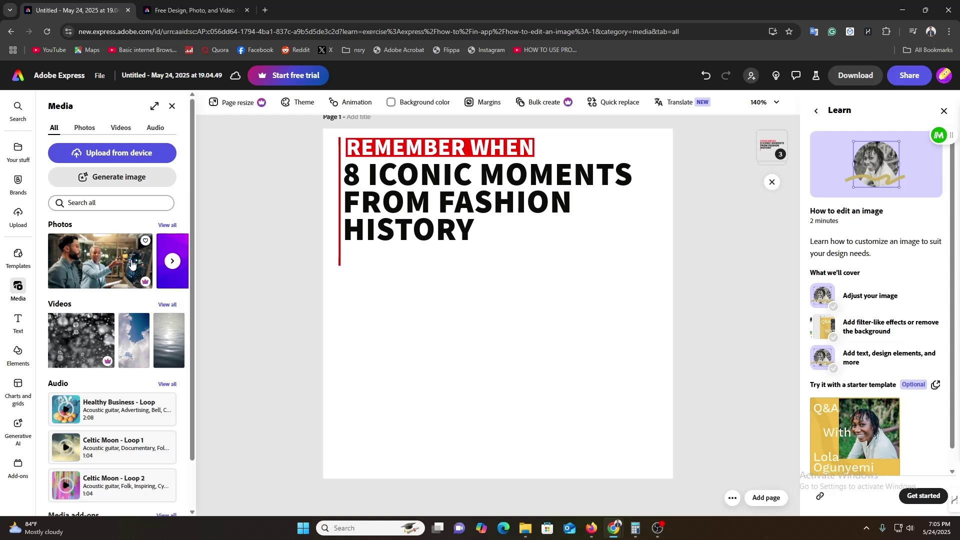
left_click(167, 225)
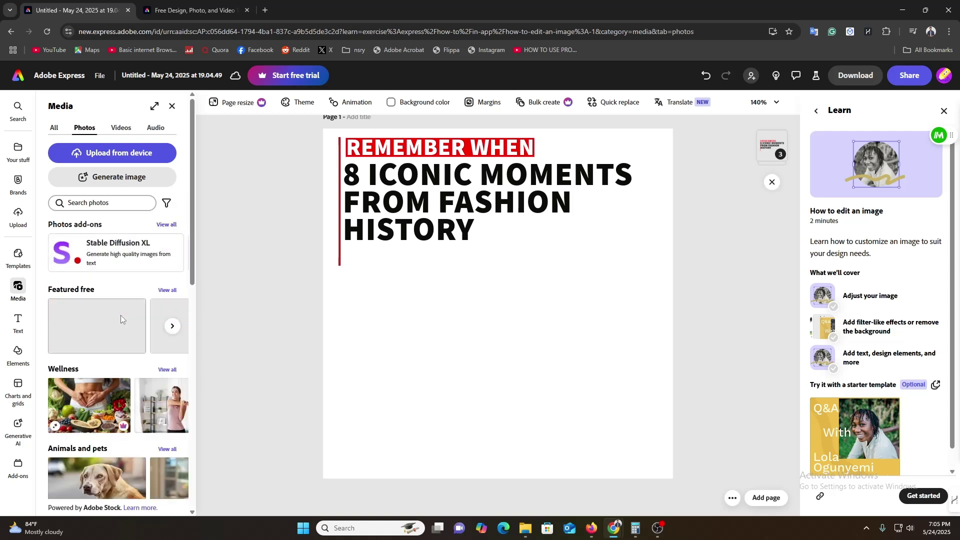
scroll(147, 360, "down", 7)
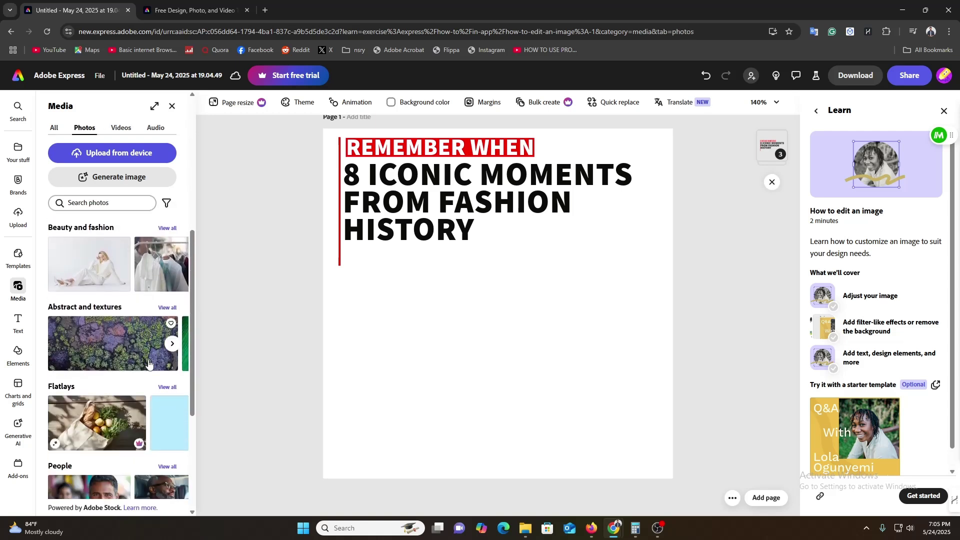
scroll(150, 361, "down", 3)
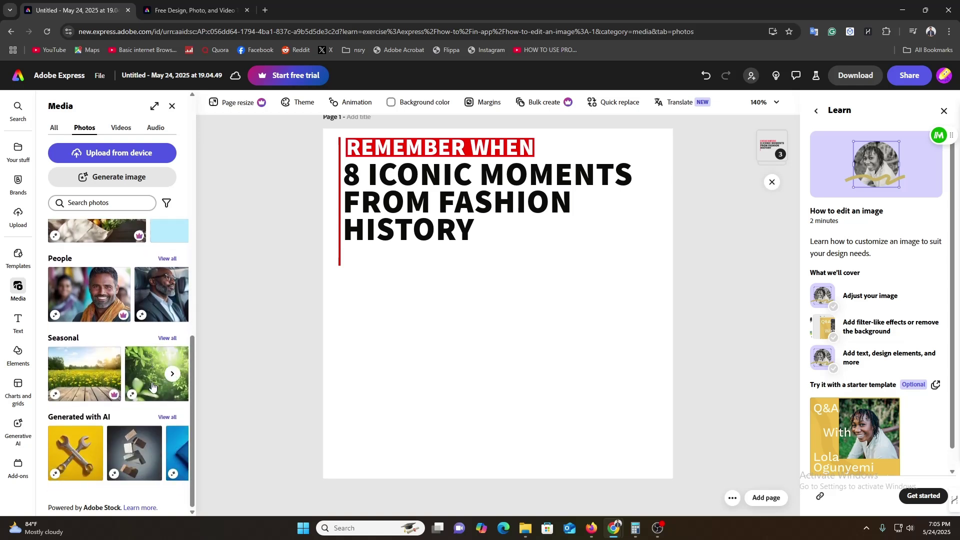
scroll(153, 385, "up", 8)
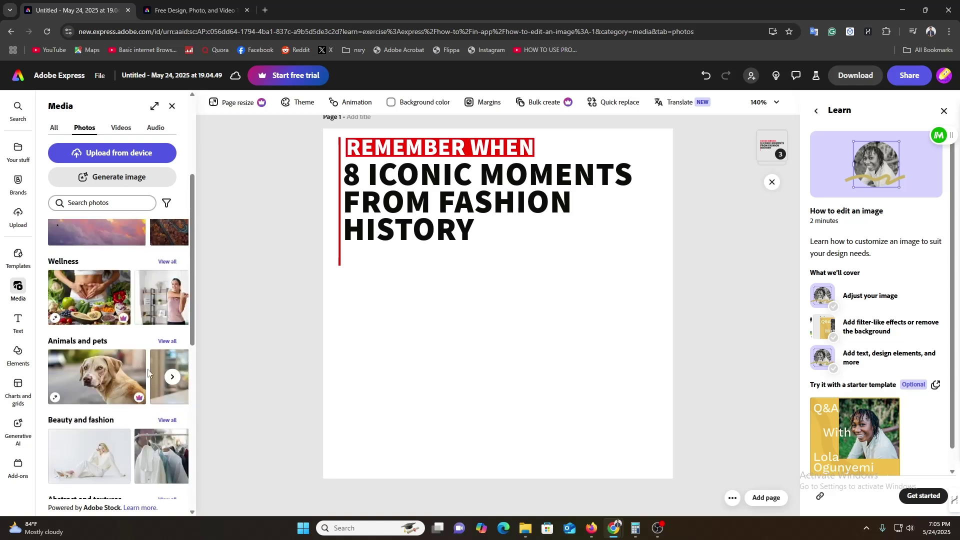
Place the black brush stroke from the Brushes design assets just below the headline.
left_click(18, 354)
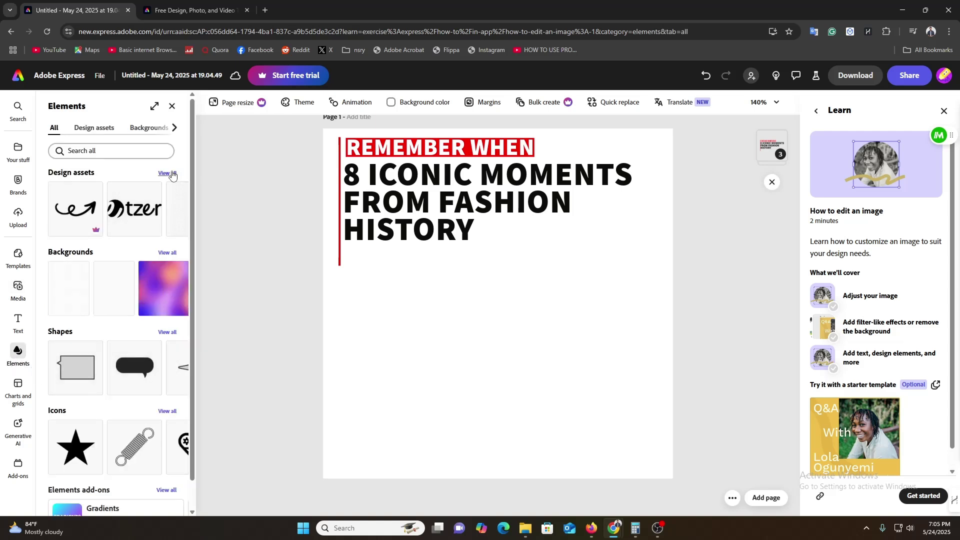
left_click(167, 174)
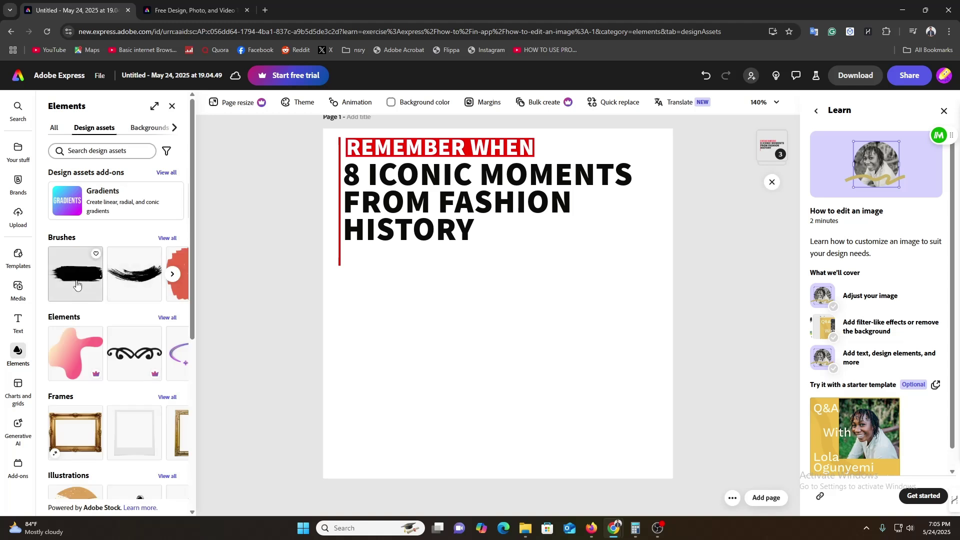
mouse_move(77, 284)
left_mouse_down()
mouse_move(401, 328)
mouse_move(476, 287)
mouse_move(480, 268)
mouse_move(453, 261)
left_mouse_up()
left_click(536, 355)
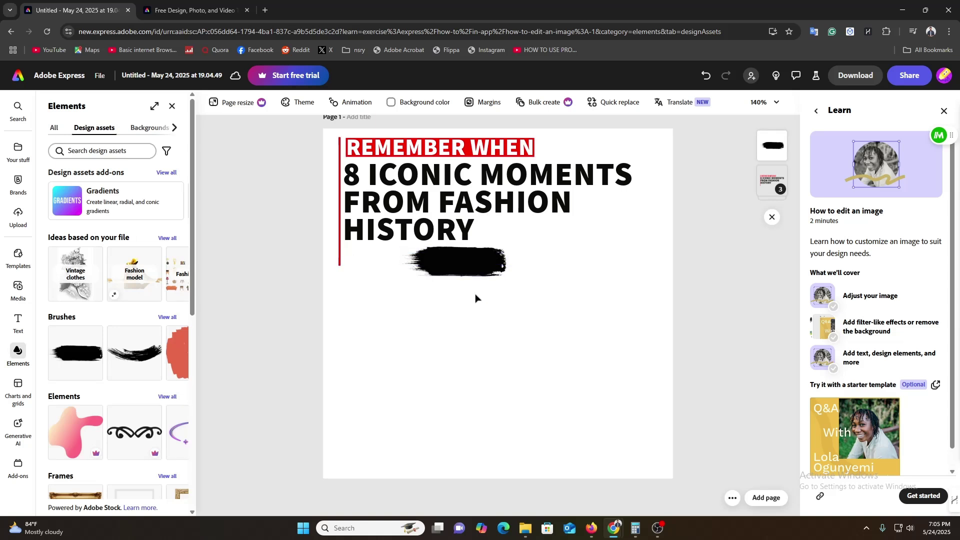
Review the animation effects and apply the Fade in-animation to the black brush stroke.
left_click(481, 274)
left_click(343, 101)
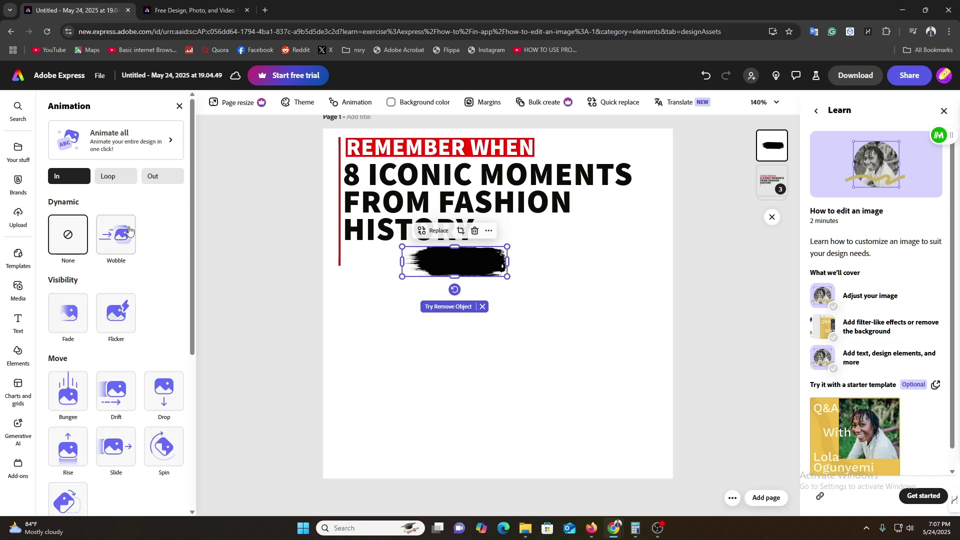
scroll(114, 300, "down", 4)
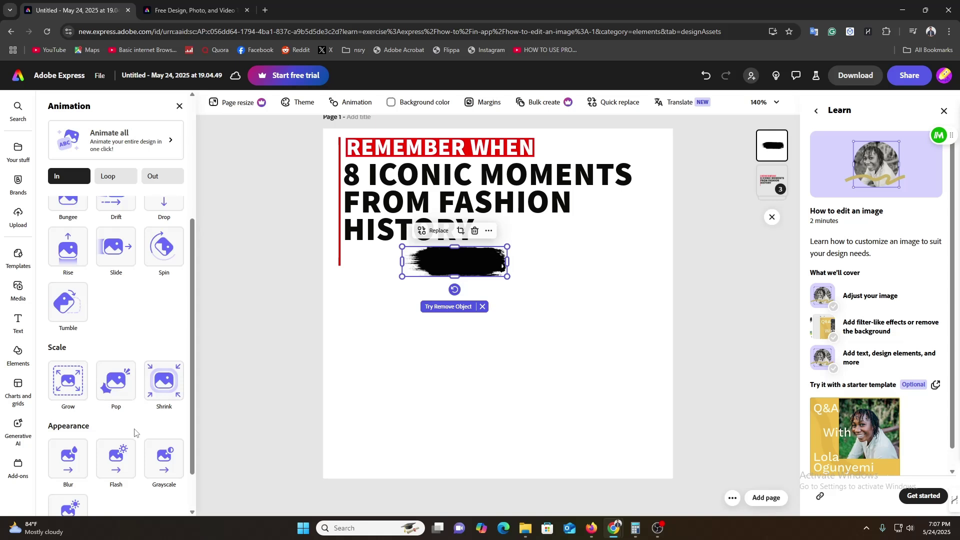
scroll(116, 398, "up", 3)
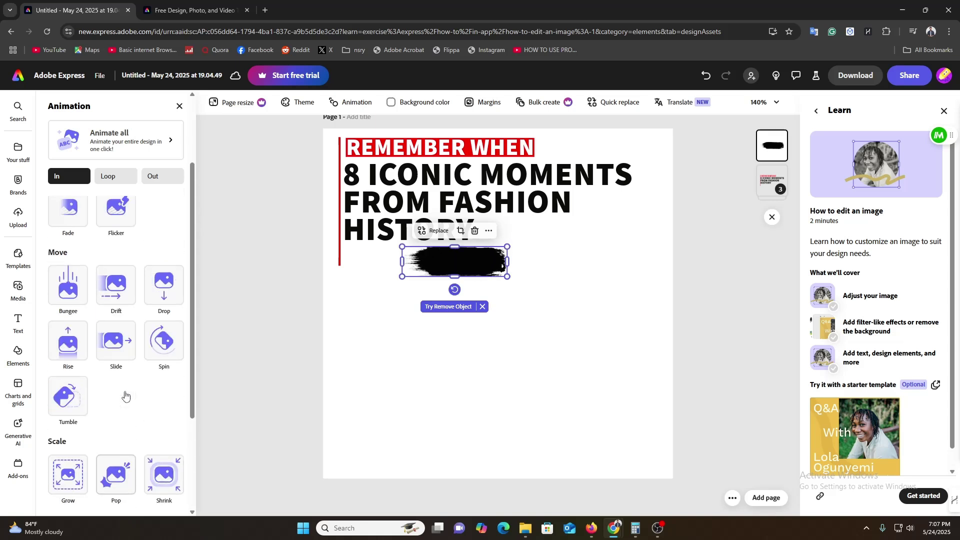
left_click(83, 278)
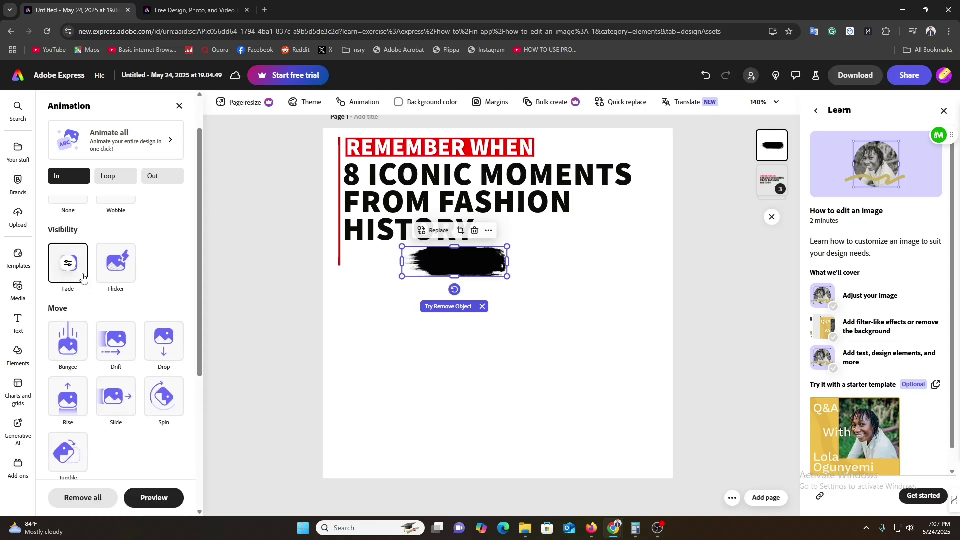
left_click(552, 314)
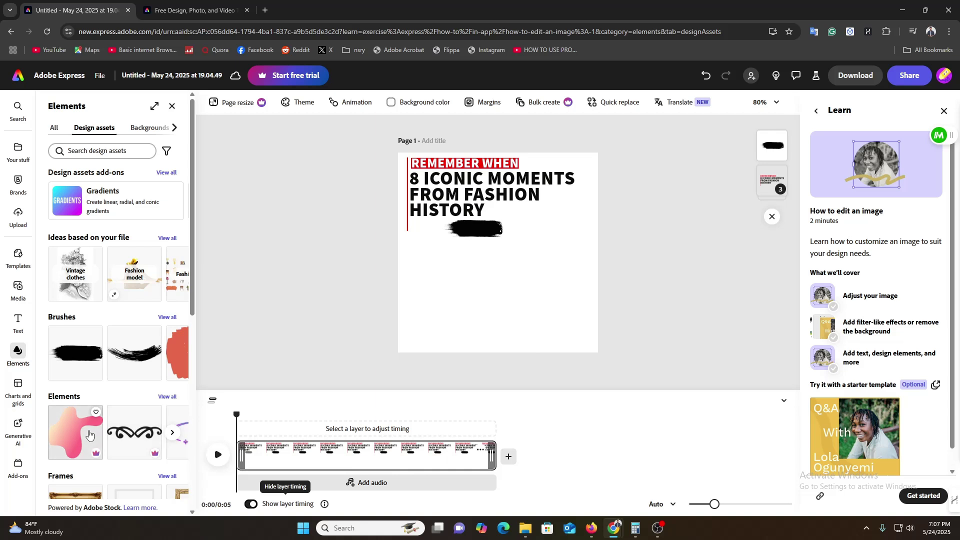
Examine the generative AI options for creating images and videos.
left_click(18, 425)
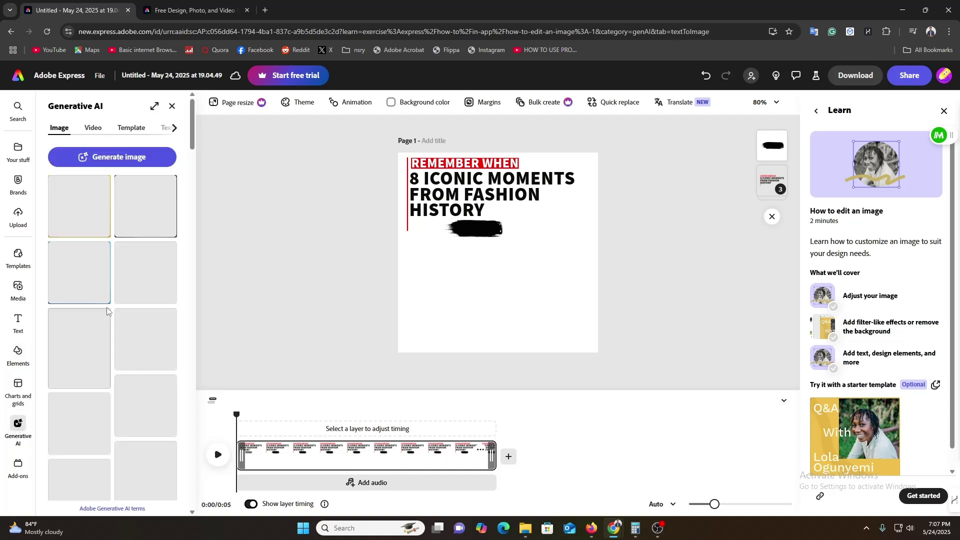
left_click(105, 134)
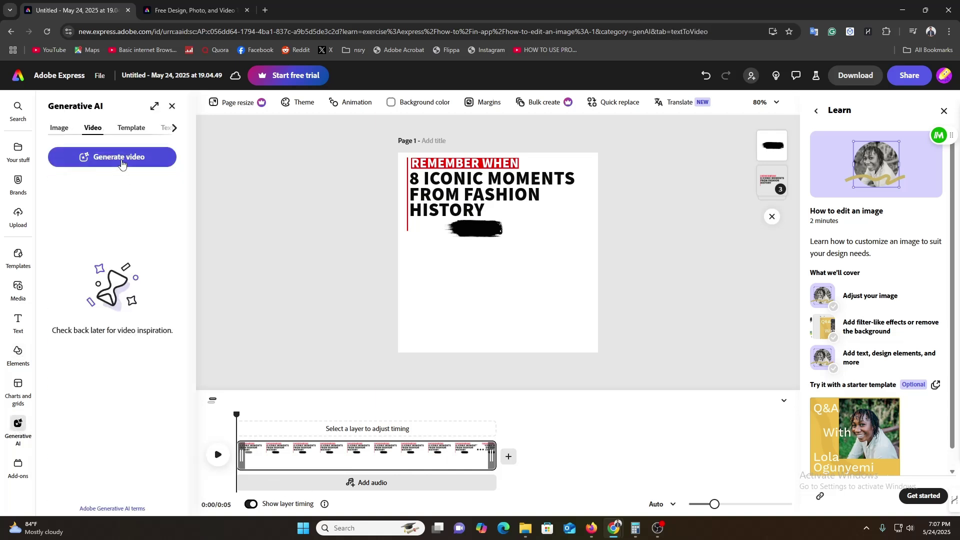
mouse_move(9, 334)
Delete the animated black brush stroke from below the headline.
left_click_drag(529, 279, 480, 234)
key("Delete")
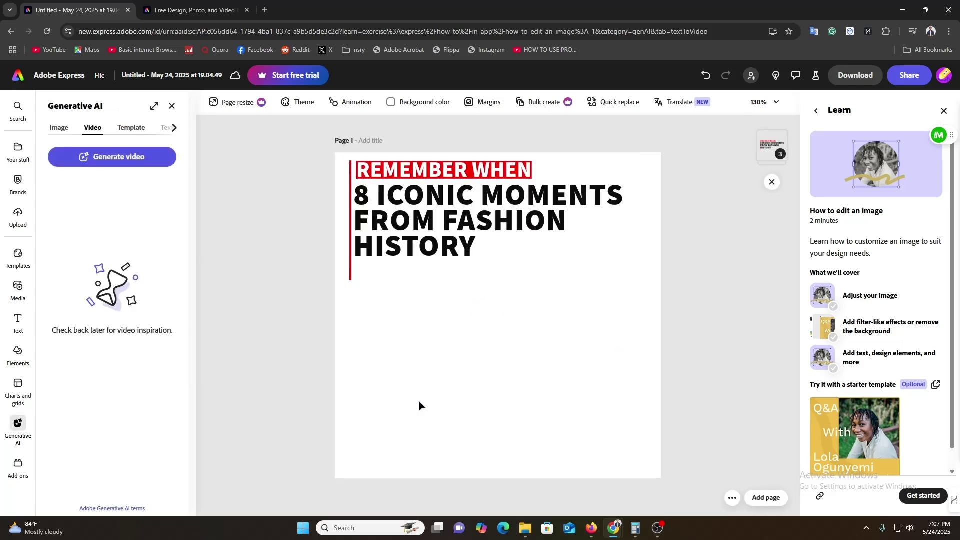
Place the aerial mosque city video from the Featured free stock videos onto the page below the headline.
mouse_move(16, 260)
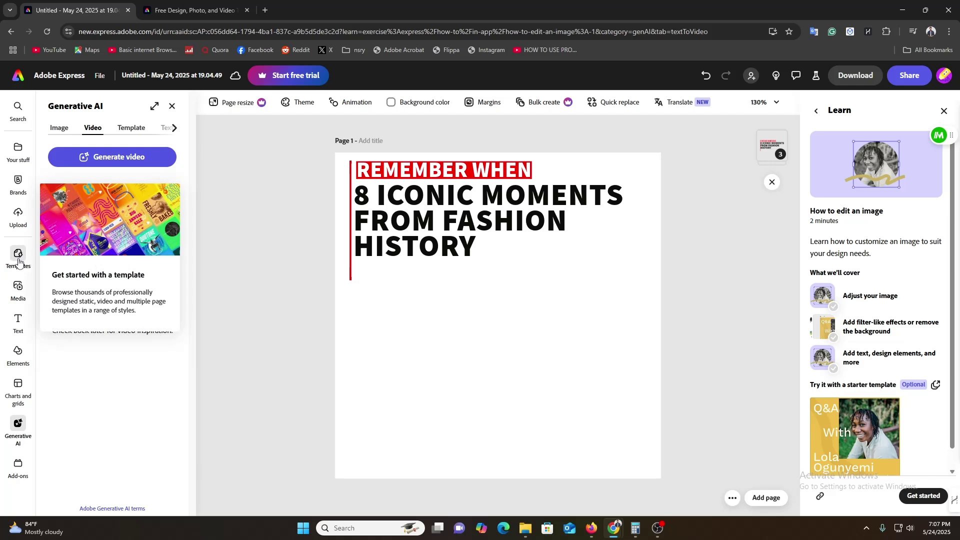
left_click(18, 353)
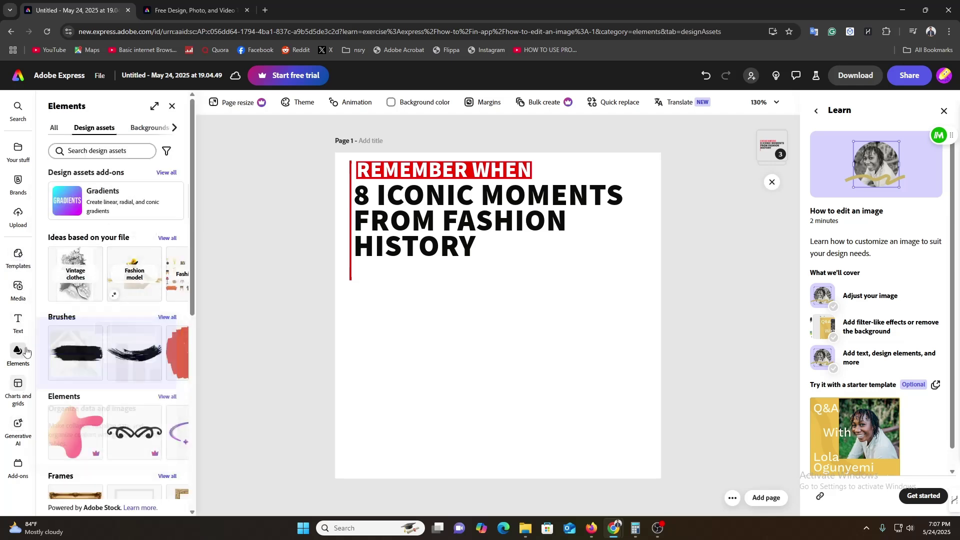
left_click(13, 296)
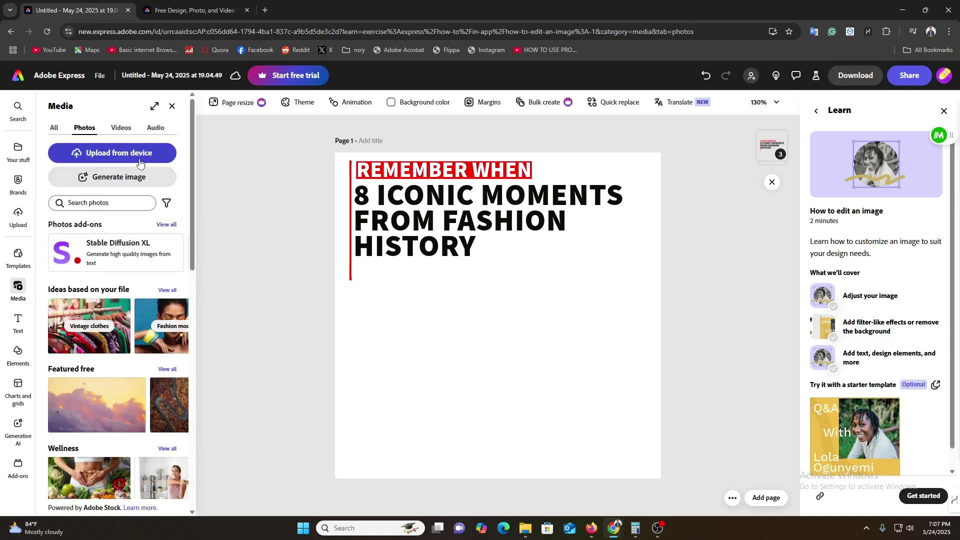
left_click(120, 129)
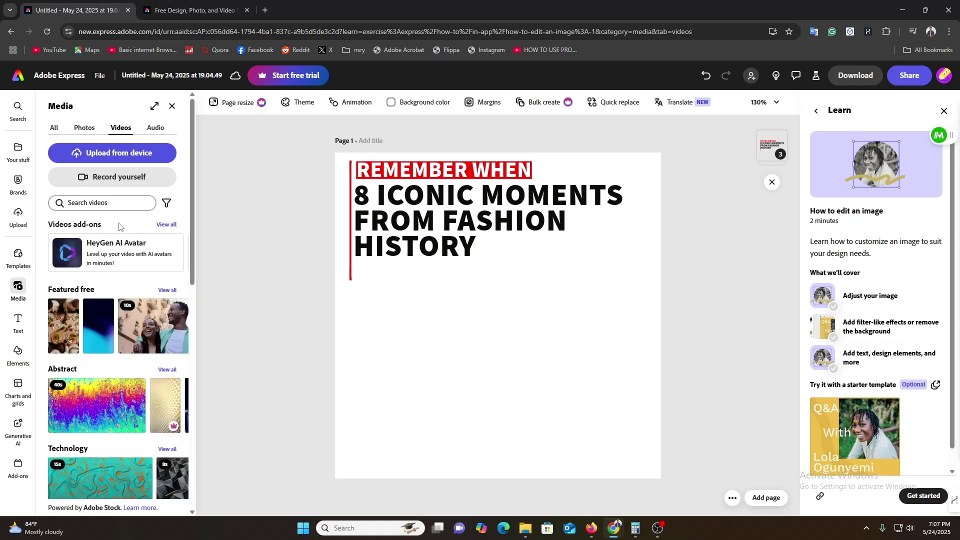
left_click(167, 291)
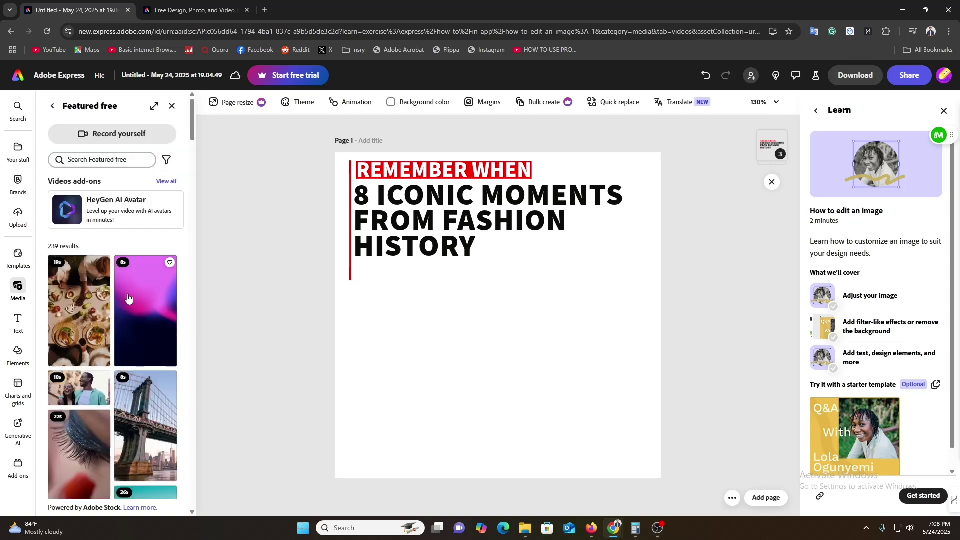
scroll(150, 344, "down", 5)
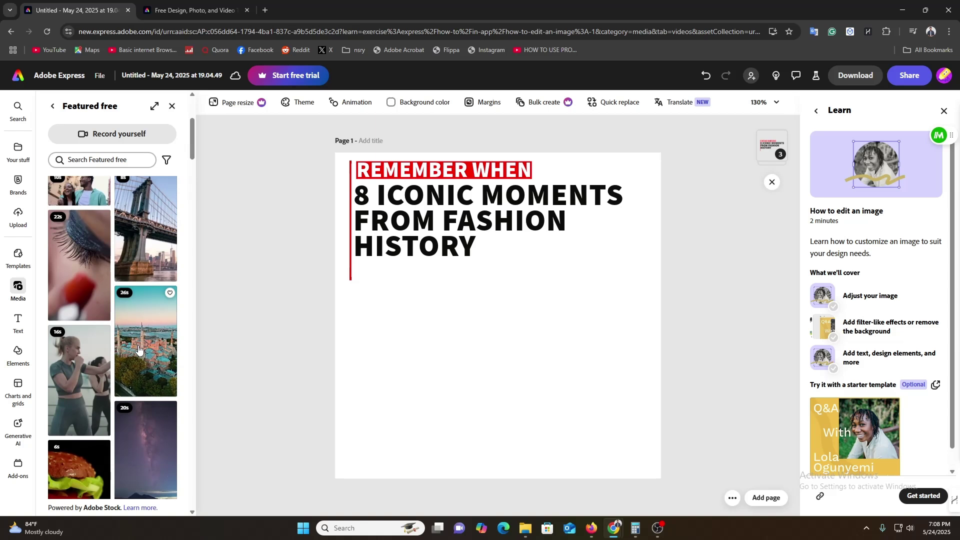
left_click_drag(152, 345, 469, 354)
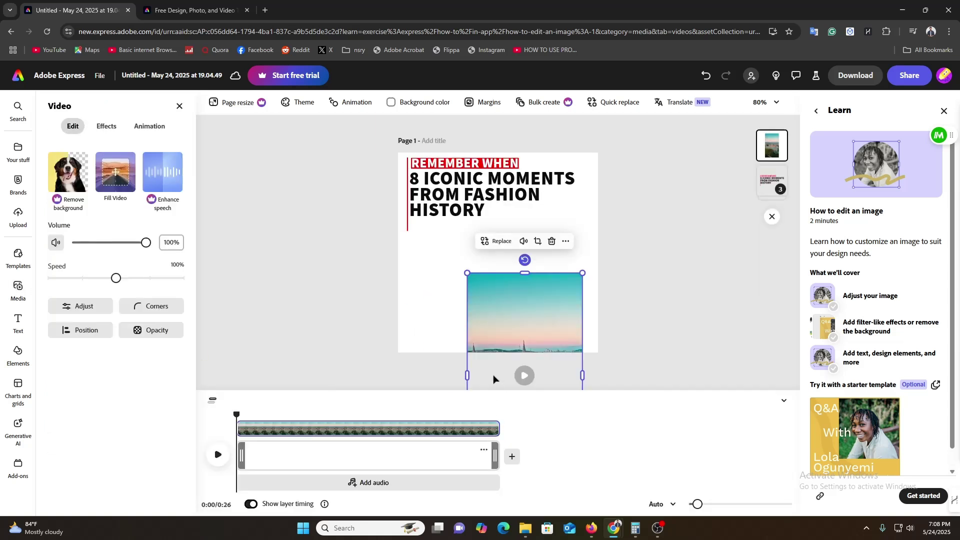
Shrink the mosque city video and position it below the headline in the page's lower-right area.
left_click_drag(522, 307, 518, 191)
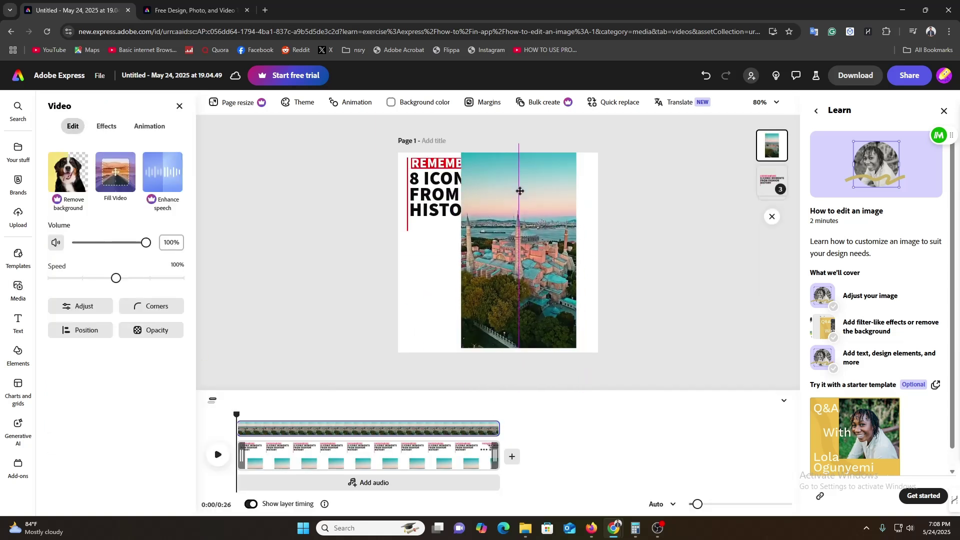
left_click_drag(573, 144, 535, 211)
left_click_drag(496, 260, 539, 264)
left_click(477, 281)
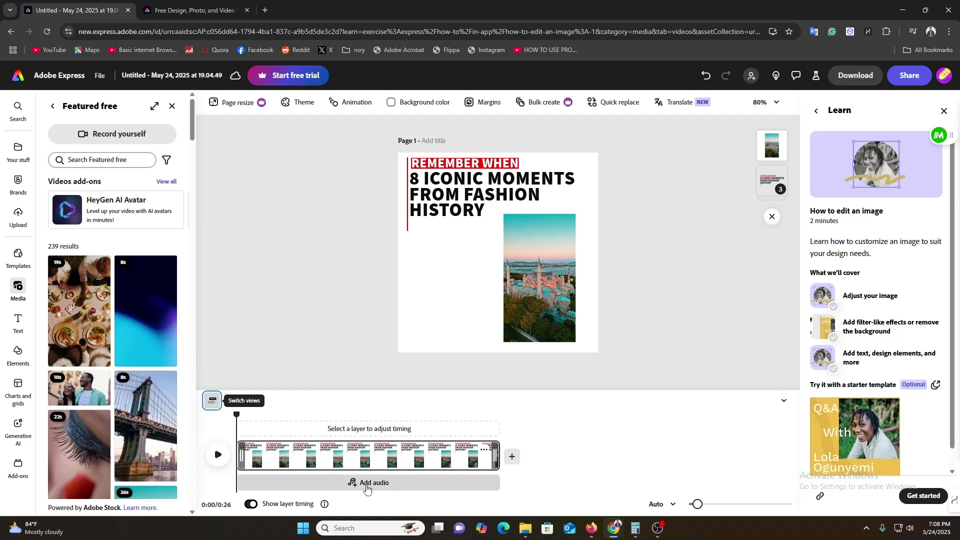
Preview the mosque city video briefly and apply the Fade in-animation to it.
left_click(546, 294)
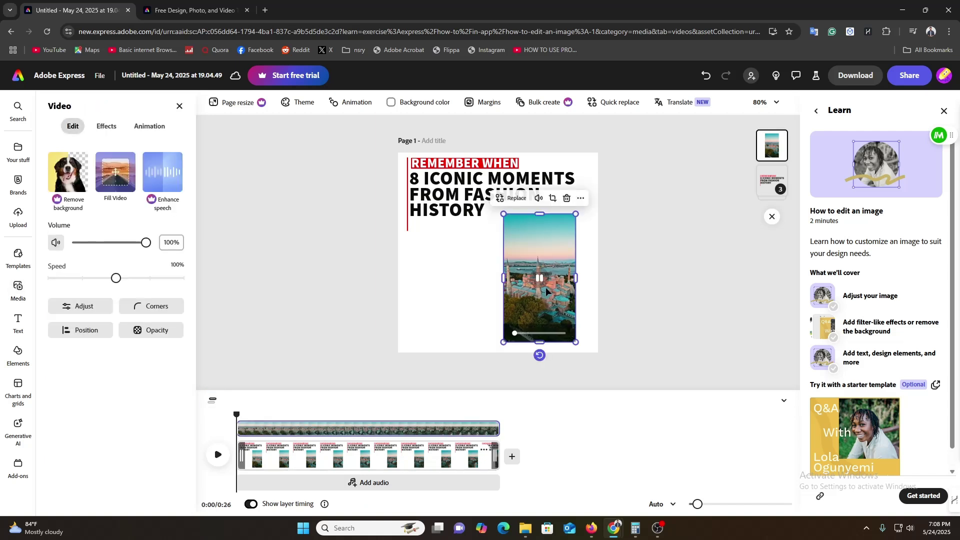
left_click(541, 279)
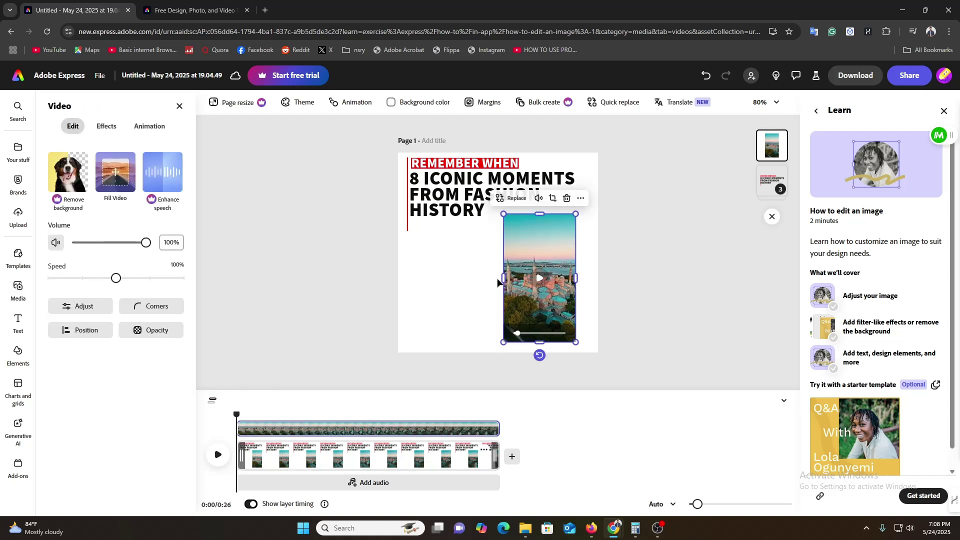
left_click(354, 102)
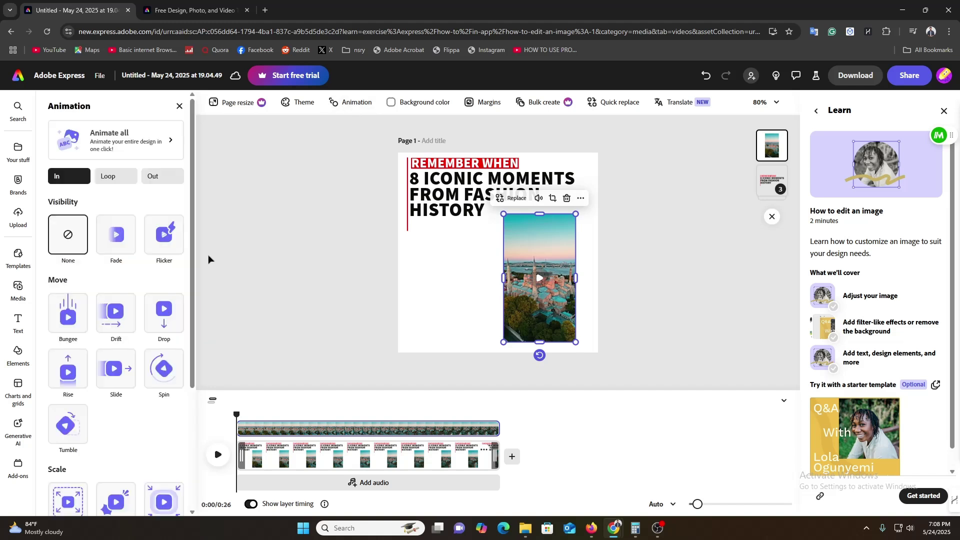
left_click(115, 246)
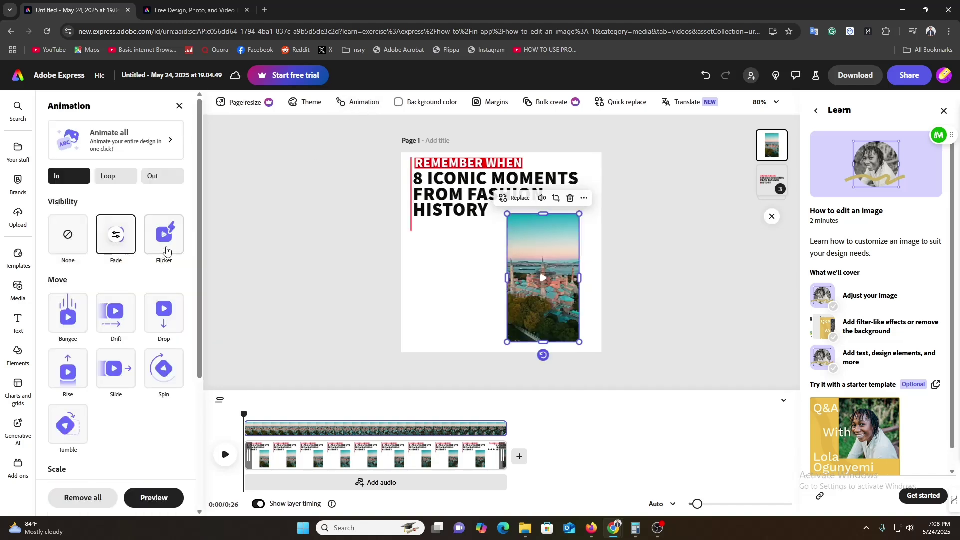
left_click(229, 254)
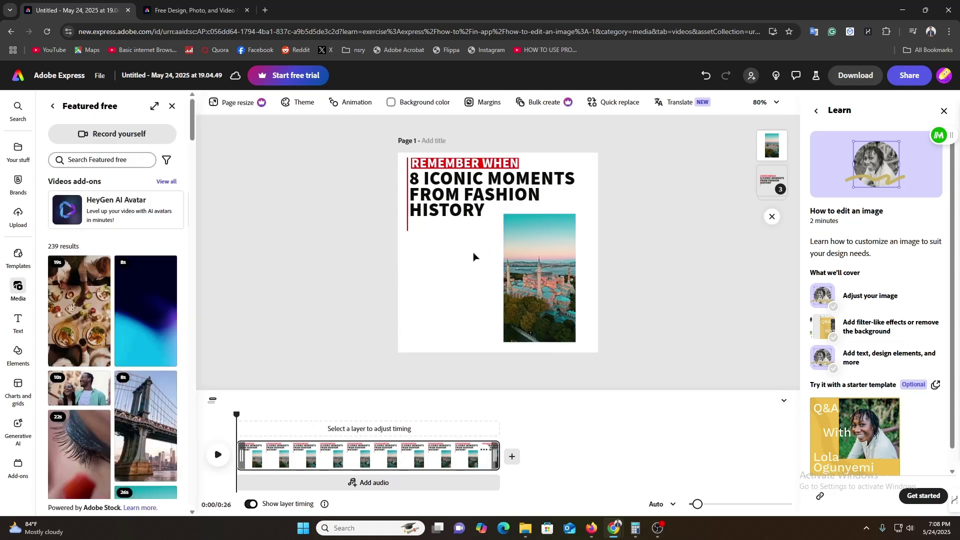
Add the astronaut illustration just below the headline beside the city video and give it the Wobble in-animation.
left_click(26, 353)
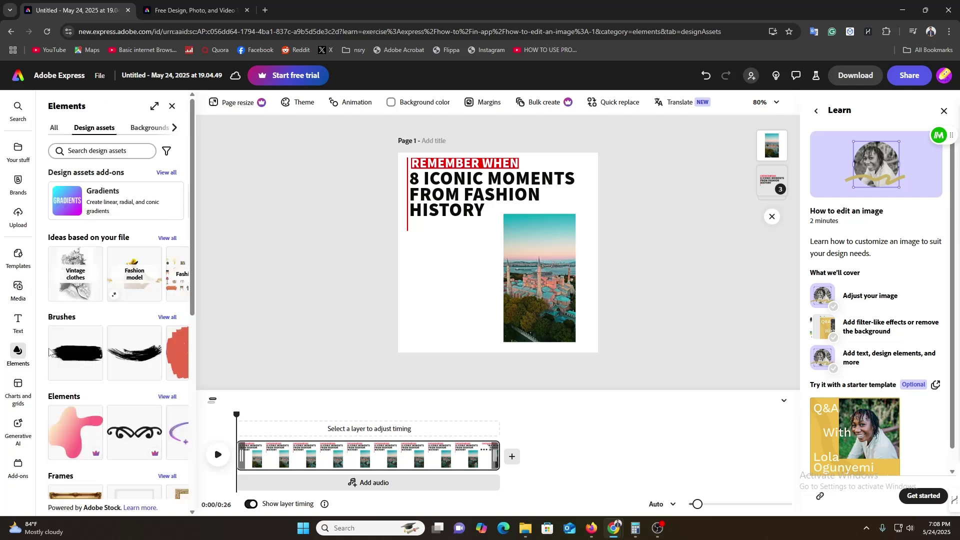
scroll(136, 350, "down", 5)
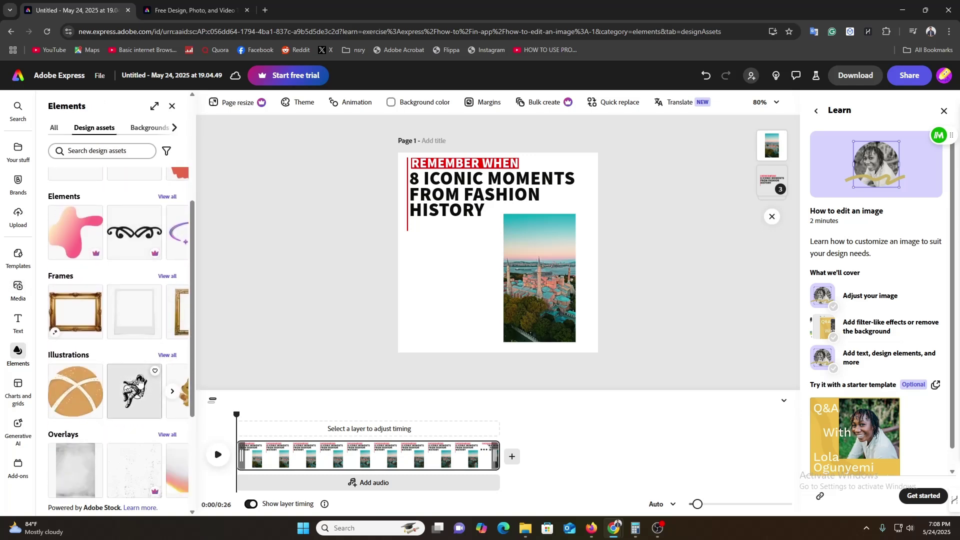
left_click(136, 386)
left_click_drag(488, 263, 489, 231)
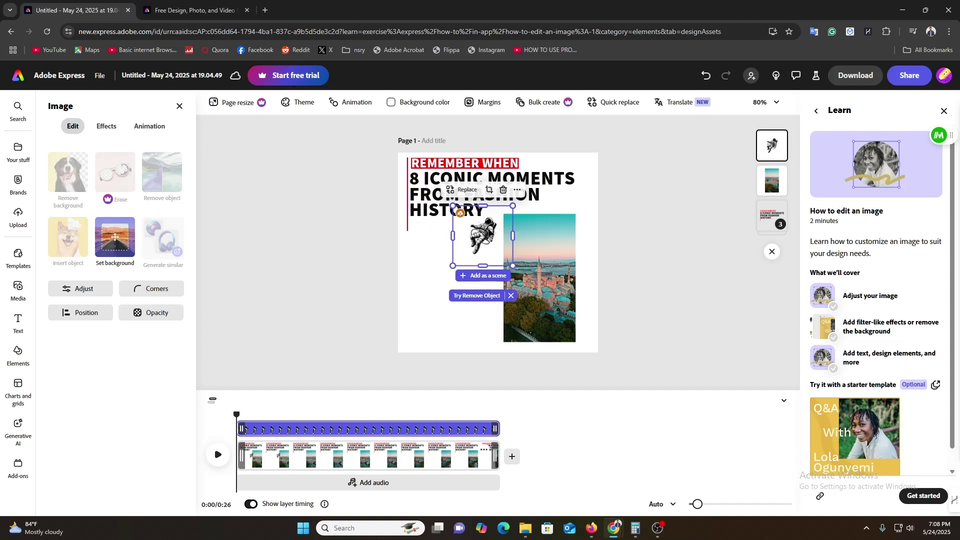
left_click(350, 102)
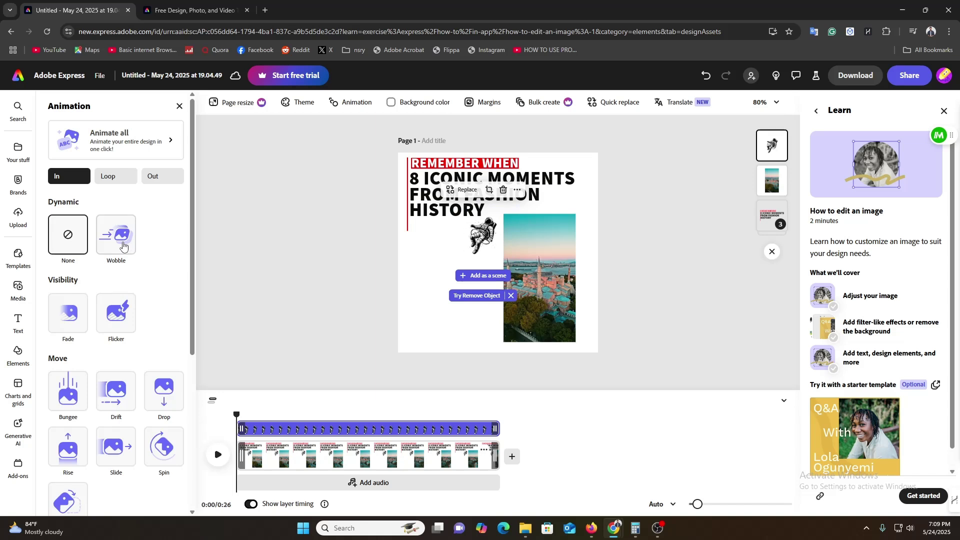
left_click(123, 245)
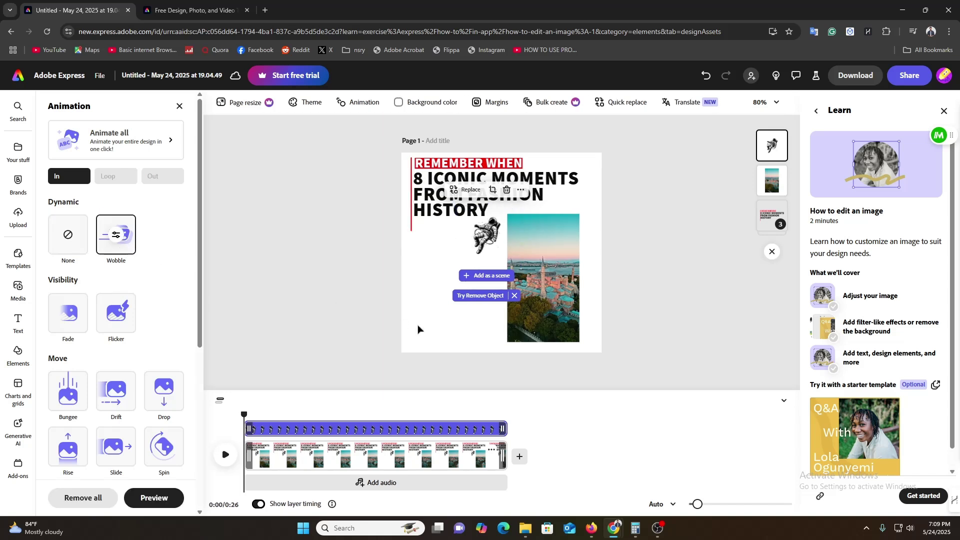
Place the tiger picture from the Animals and Creatures illustrations in the page's lower-left corner.
left_click(18, 353)
scroll(70, 322, "down", 7)
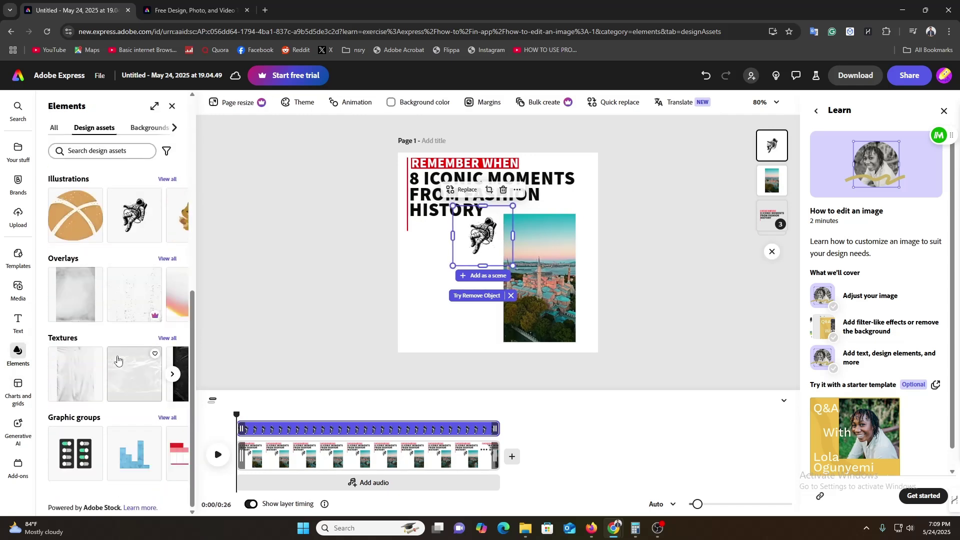
left_click(168, 180)
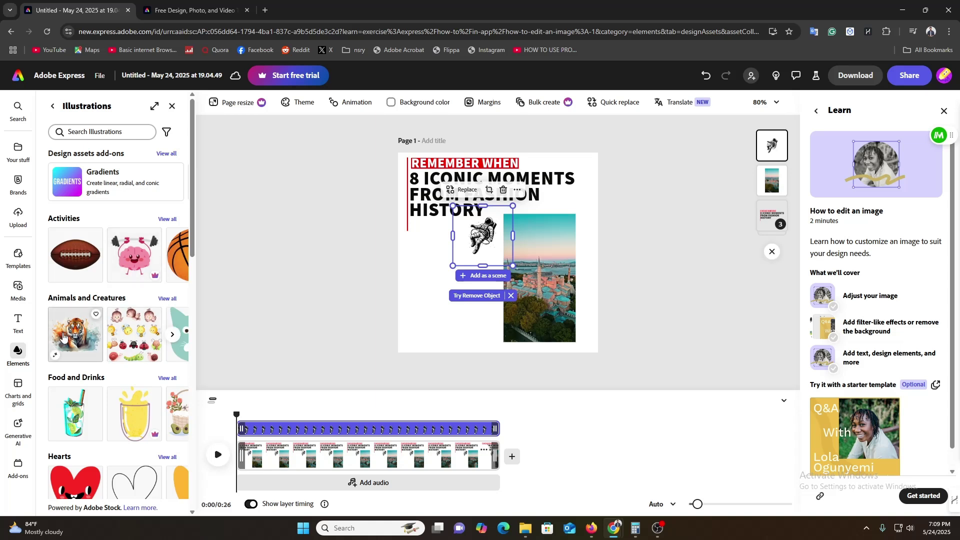
left_click_drag(69, 339, 440, 338)
left_click(445, 278)
left_click(443, 348)
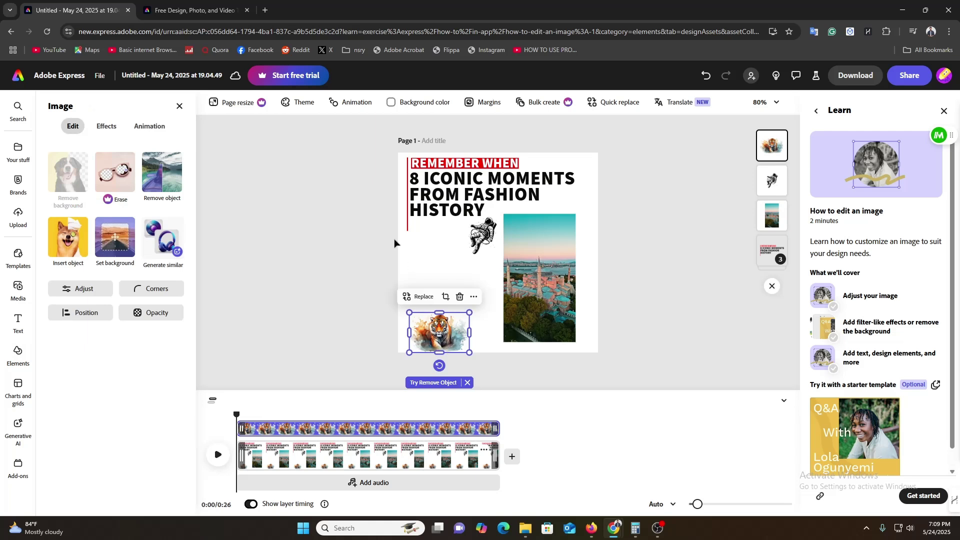
Apply the Wobble in-animation to the tiger illustration.
left_click(351, 102)
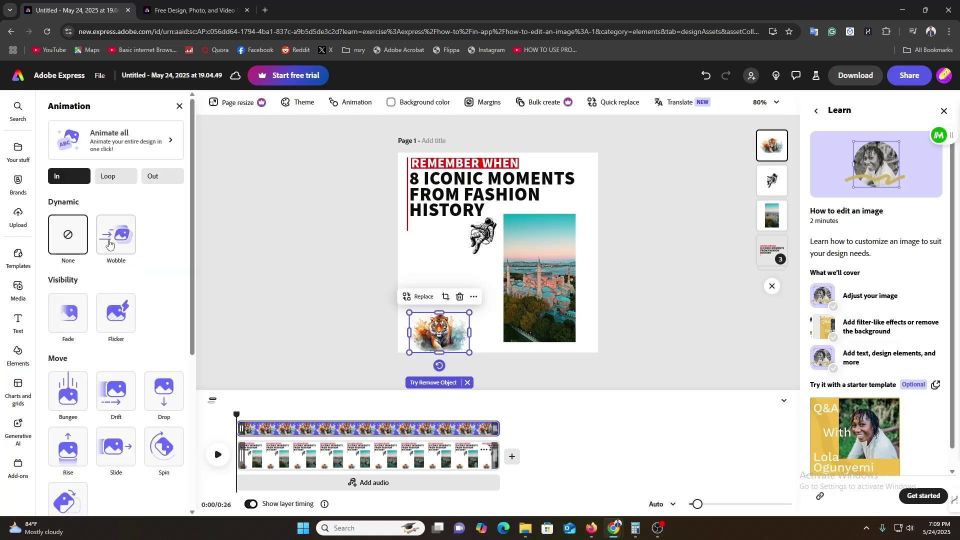
left_click(109, 244)
left_click(329, 245)
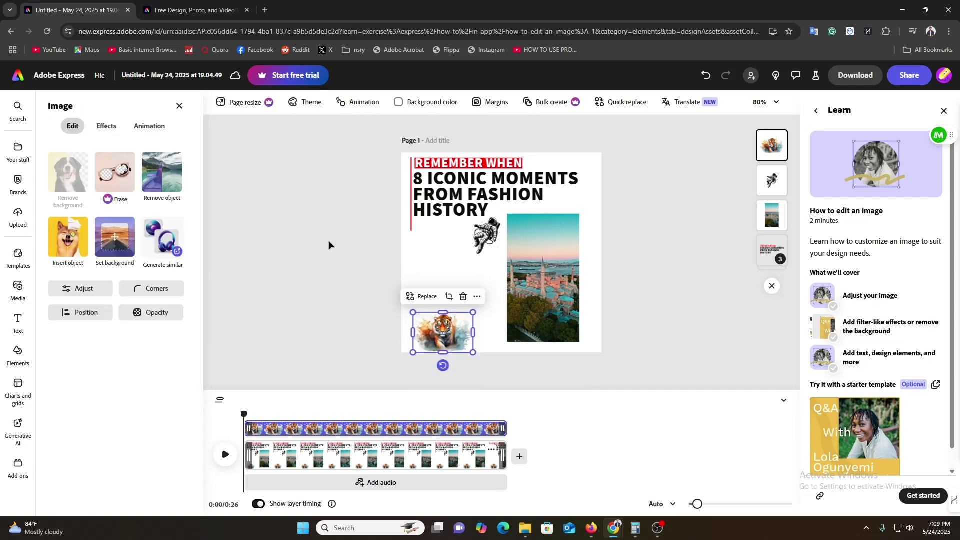
Play the first few seconds of the animated design and pause it.
left_click(662, 274)
left_click(222, 460)
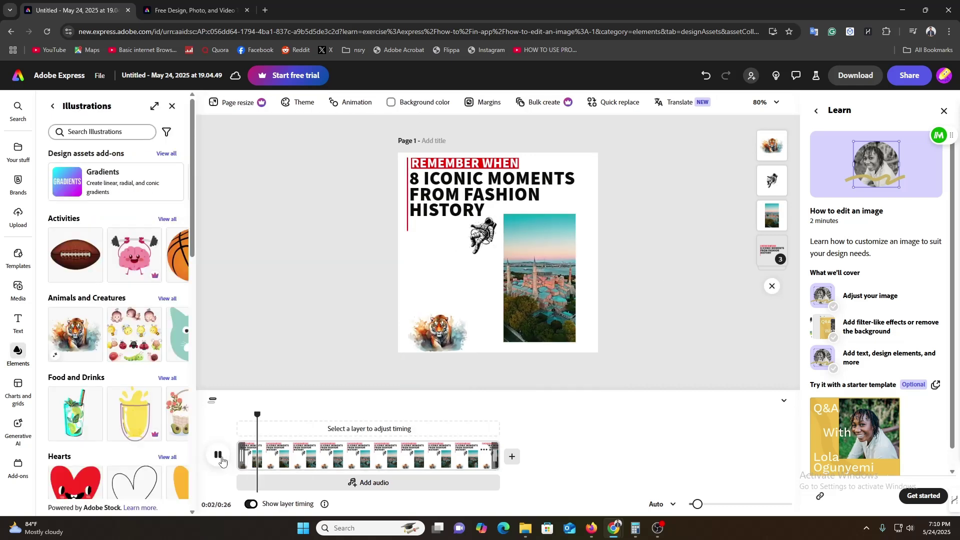
left_click(219, 456)
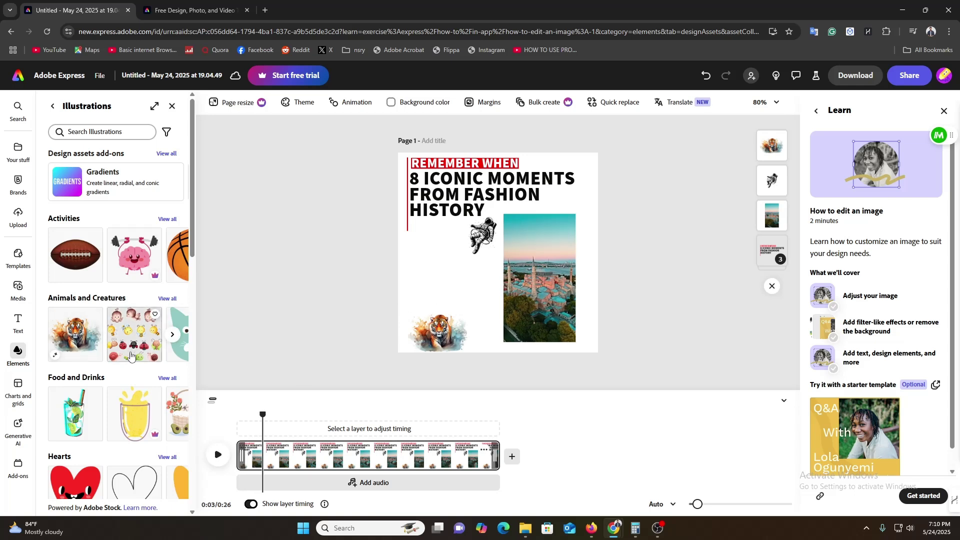
Add the bridge video from the Featured free videos and shrink it into the space above the tiger illustration.
scroll(130, 375, "down", 2)
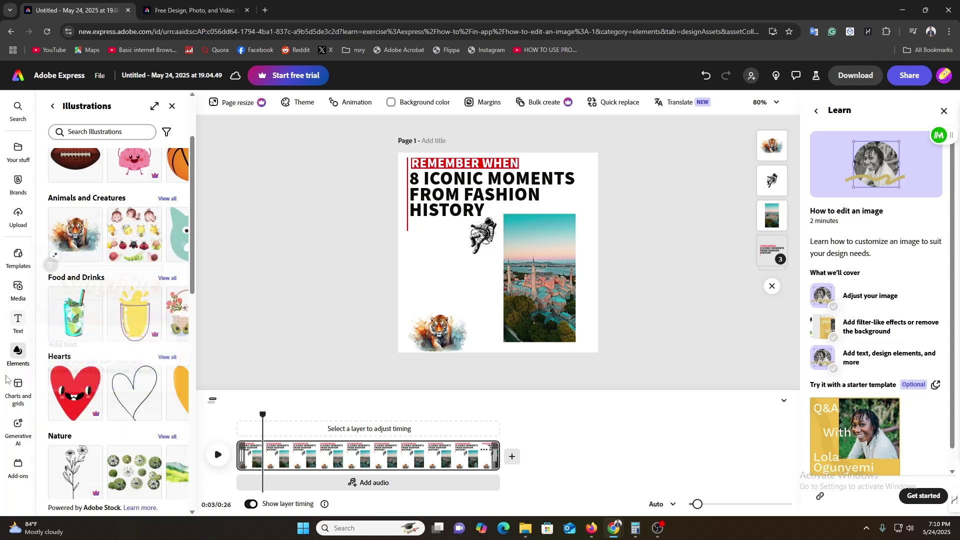
left_click(20, 292)
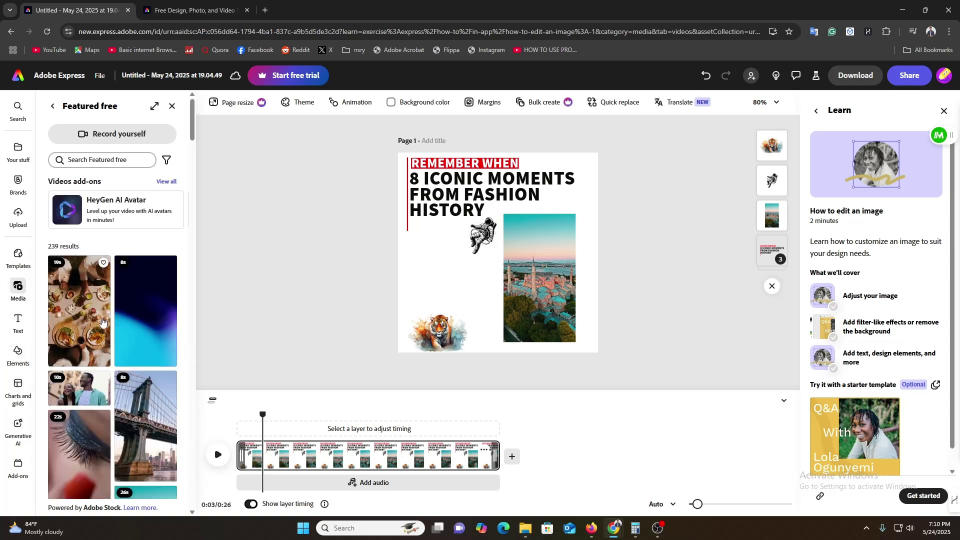
scroll(132, 293, "down", 3)
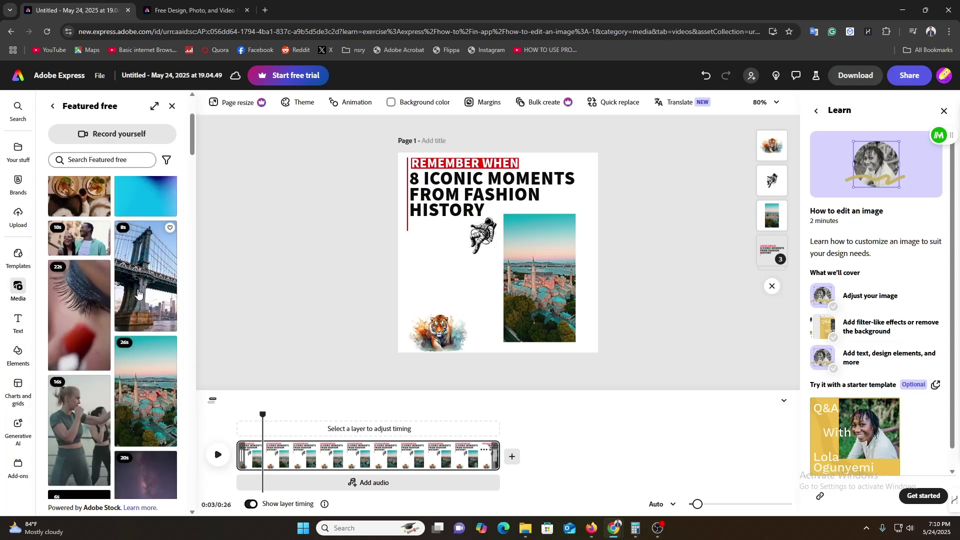
left_click_drag(138, 294, 510, 196)
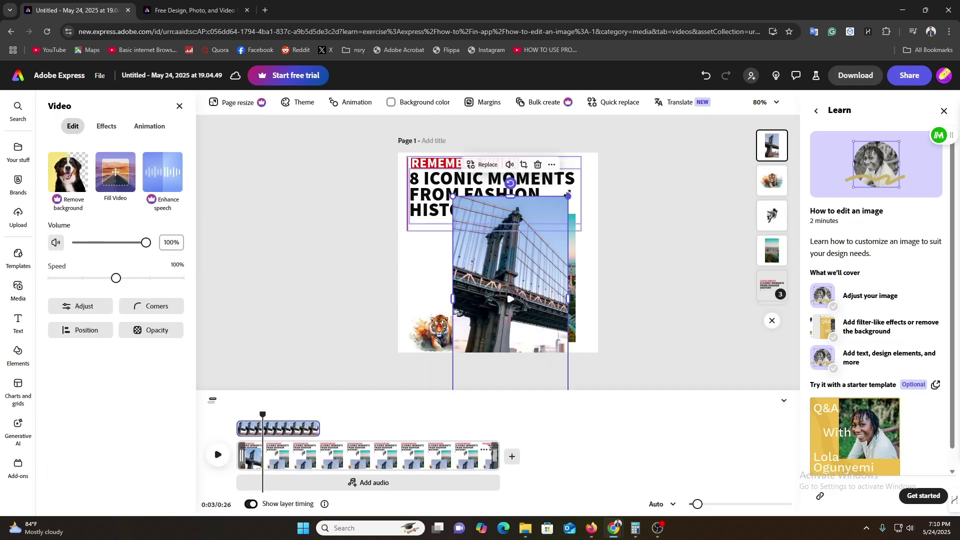
left_click_drag(568, 193, 443, 249)
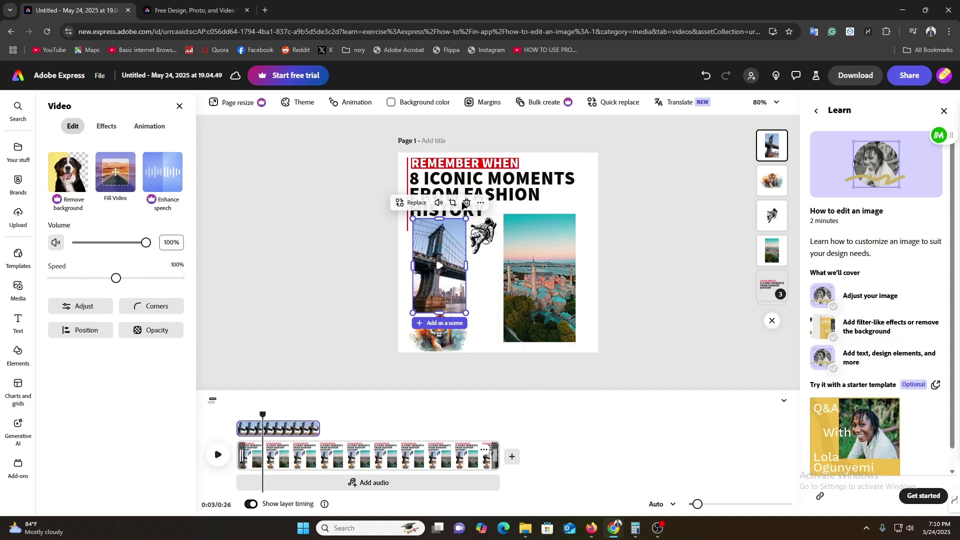
Switch the page's margin guides on and back off.
left_click(492, 108)
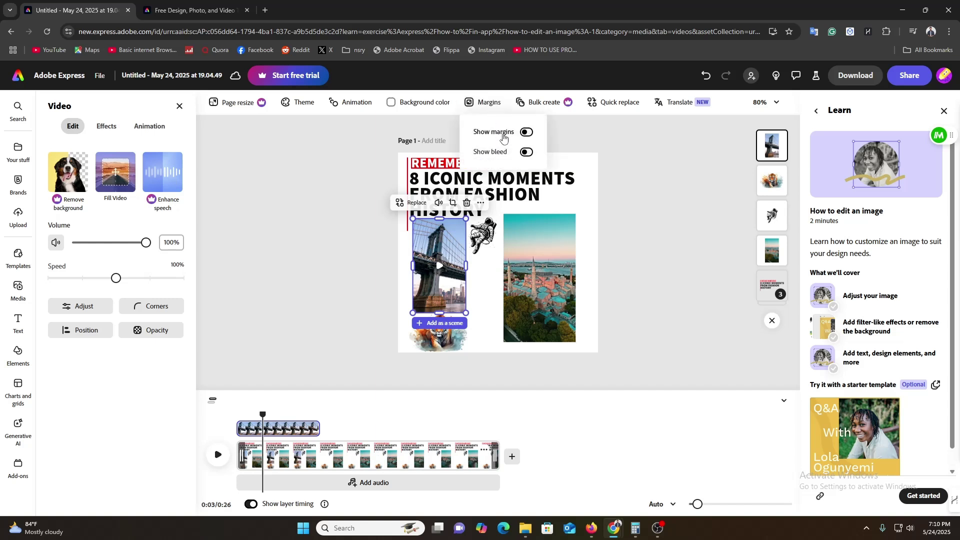
left_click(528, 133)
left_click(526, 133)
Shrink the bridge video slightly so it fits between the headline and the tiger illustration.
left_click(444, 273)
left_click(439, 265)
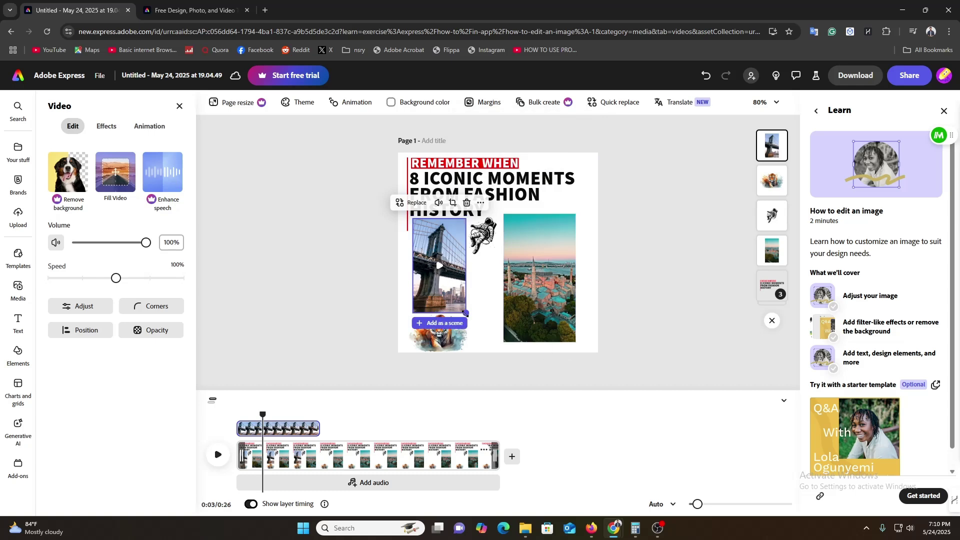
left_click_drag(465, 314, 443, 280)
left_click(657, 261)
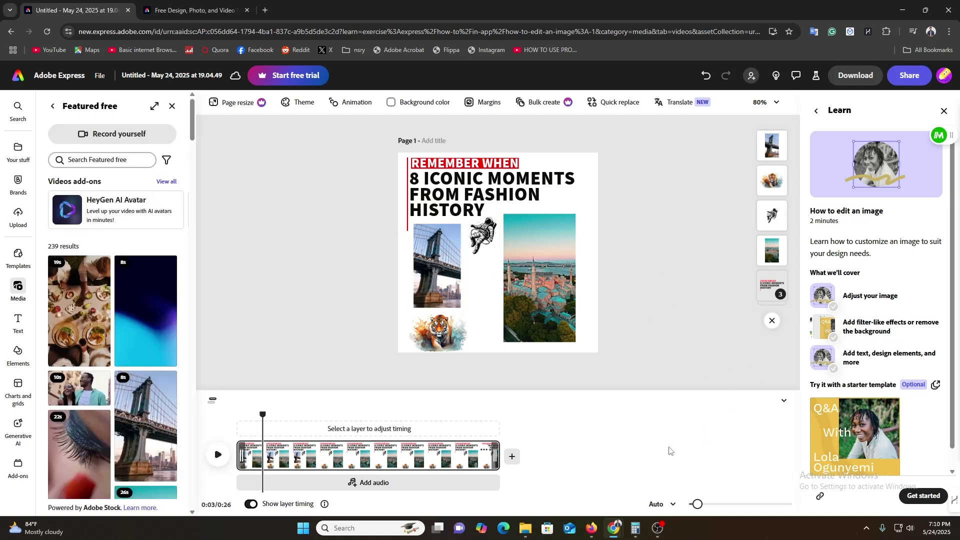
Add the Bossa Lounge - Loop track as the design's audio and play the design from the start.
left_click(394, 486)
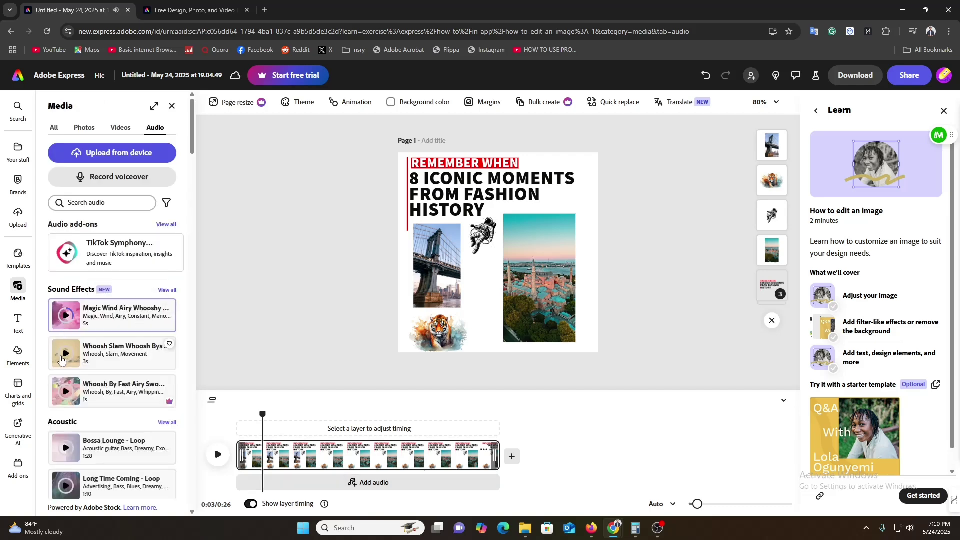
scroll(105, 405, "down", 1)
left_click(66, 402)
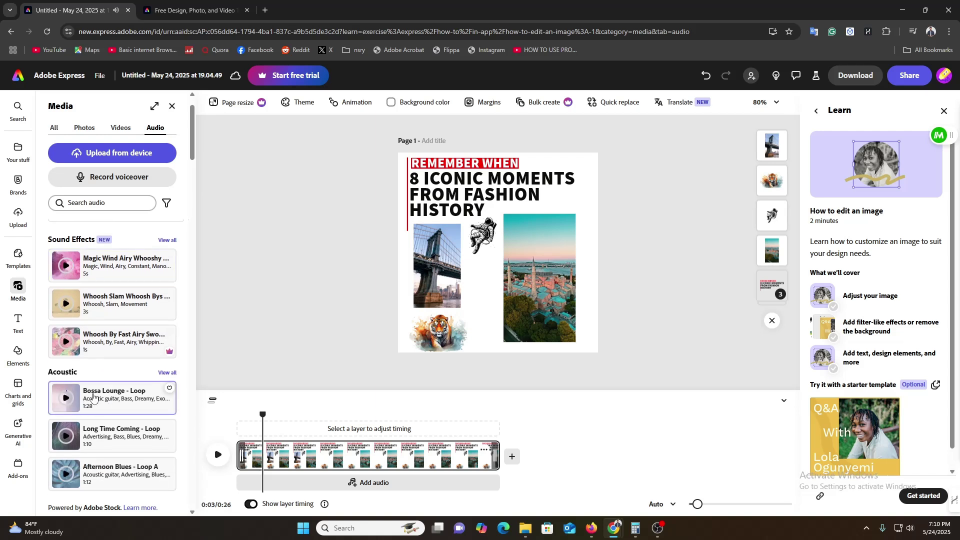
left_click_drag(93, 397, 323, 455)
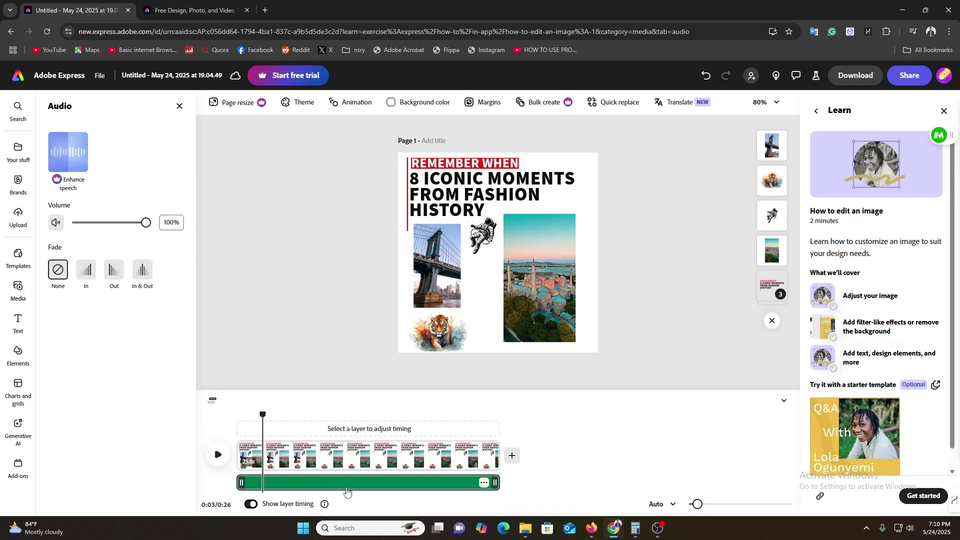
left_click_drag(258, 414, 229, 419)
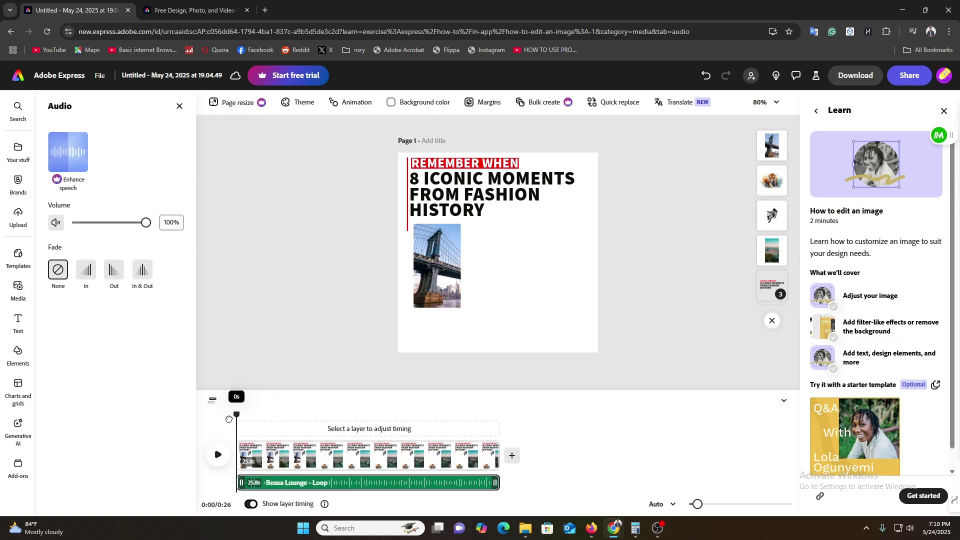
left_click(216, 455)
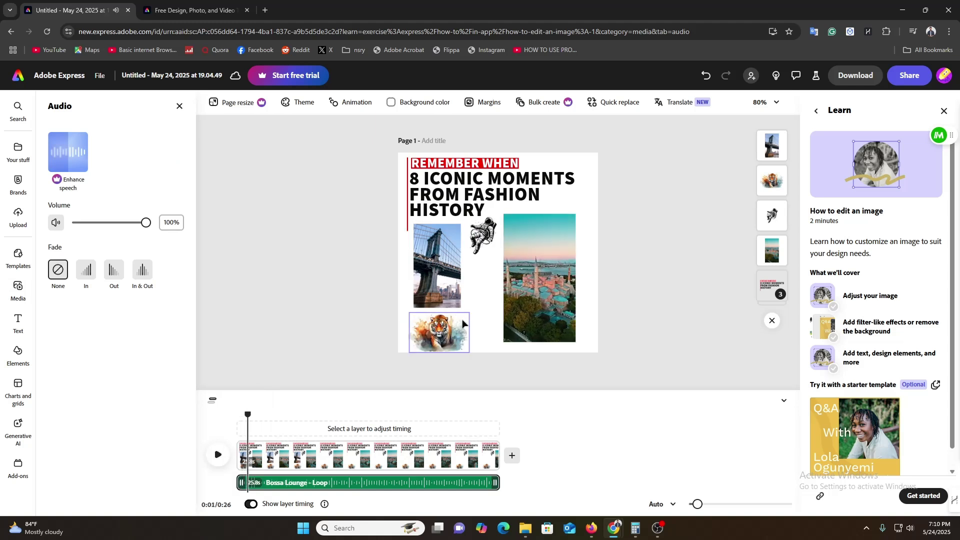
Apply the Tumble entrance animation to the bridge video and play the design to preview it.
left_click(457, 270)
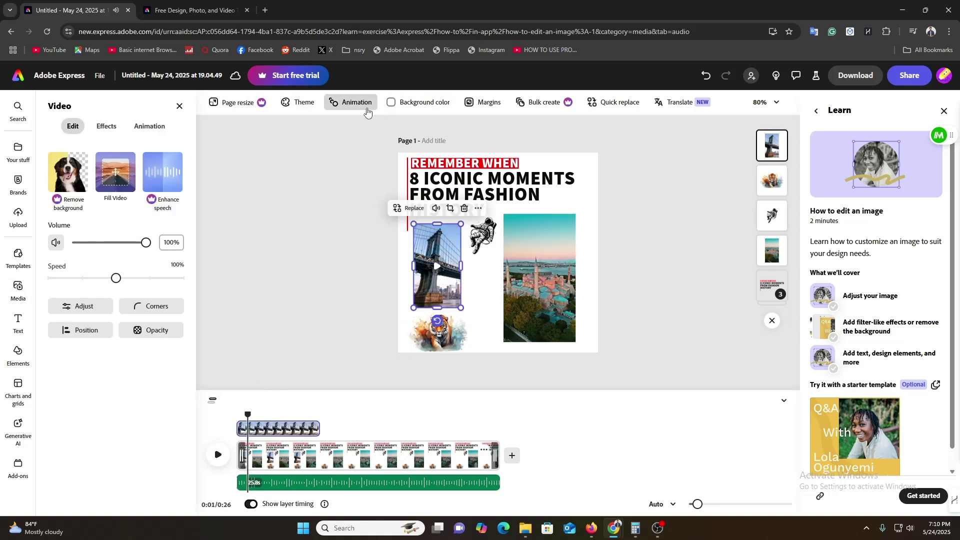
left_click(352, 104)
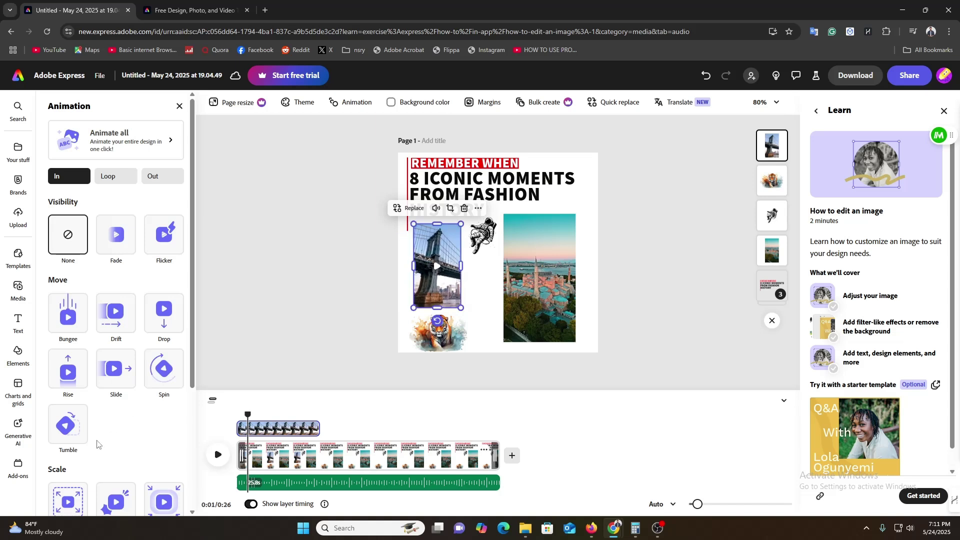
left_click(71, 443)
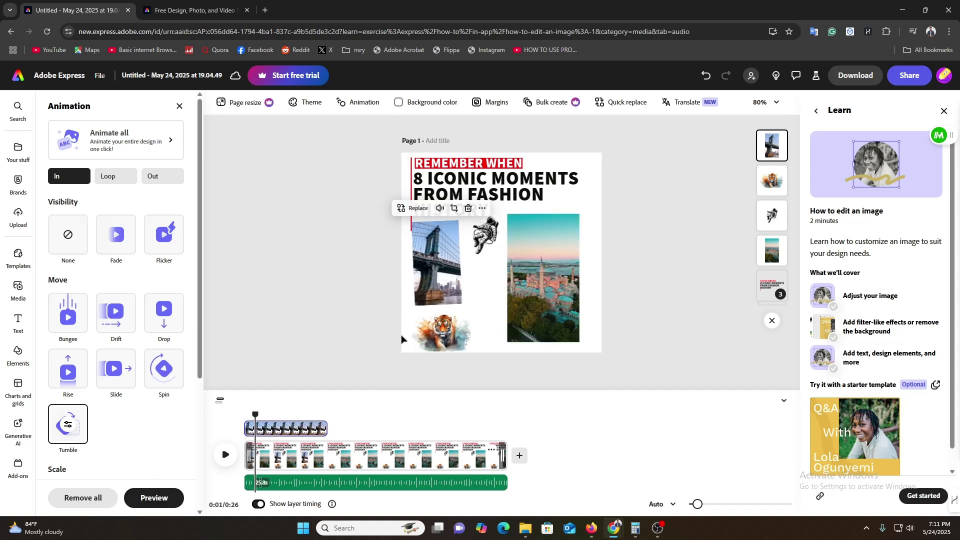
left_click(224, 456)
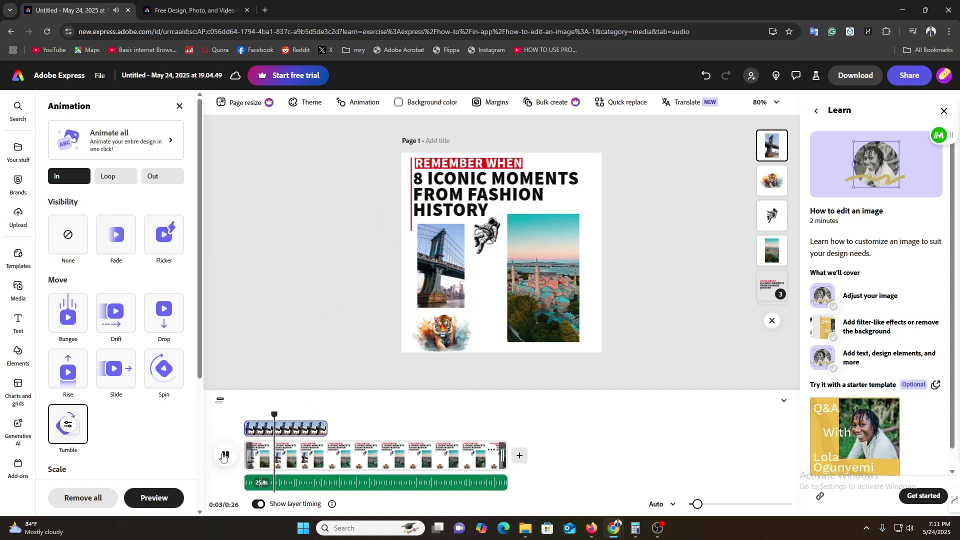
left_click(223, 456)
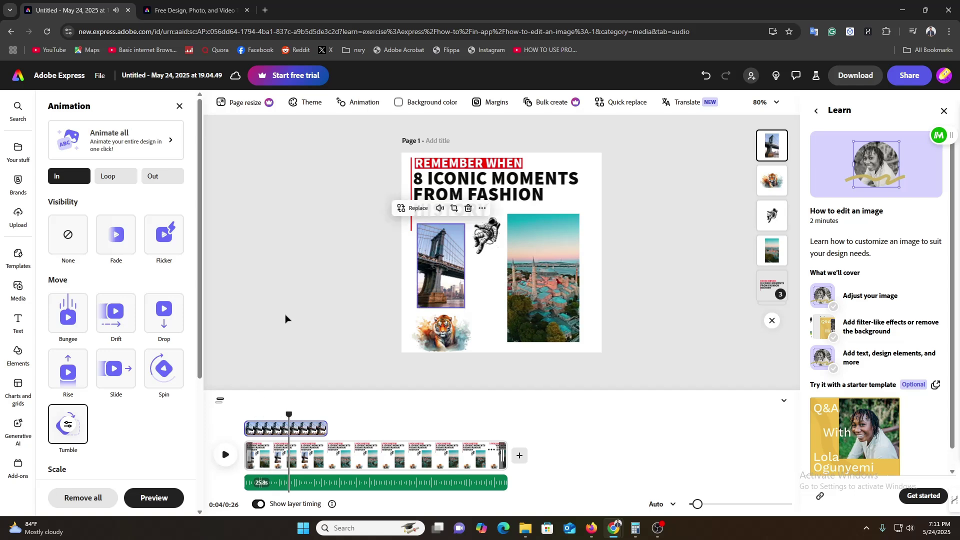
Add a new scene after the first one by uploading the tiger video from the Downloads folder.
left_click(722, 434)
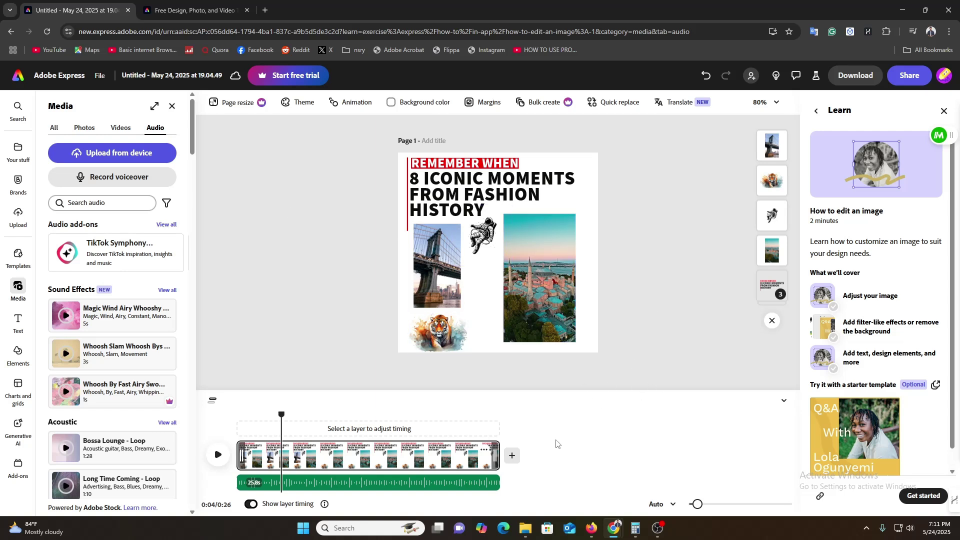
left_click(514, 457)
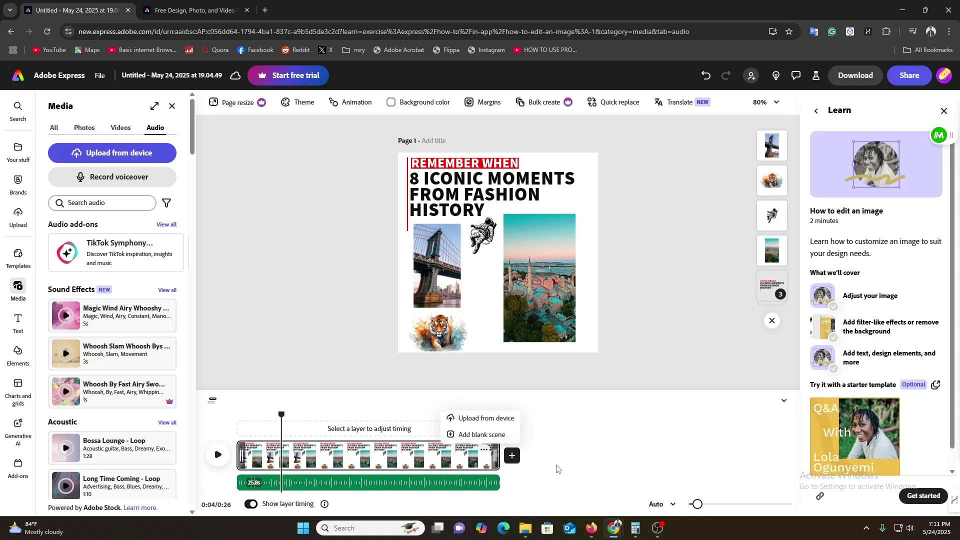
left_click(486, 418)
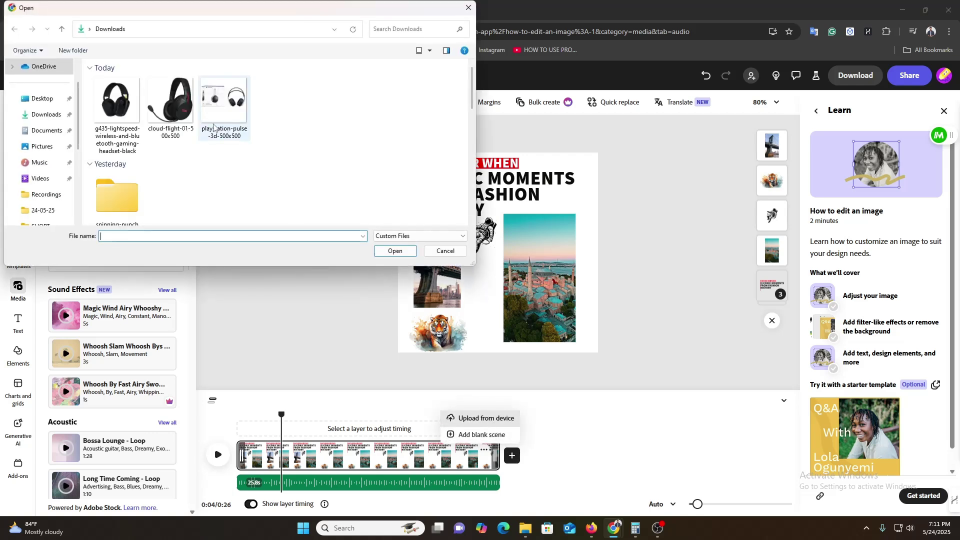
scroll(225, 188, "down", 5)
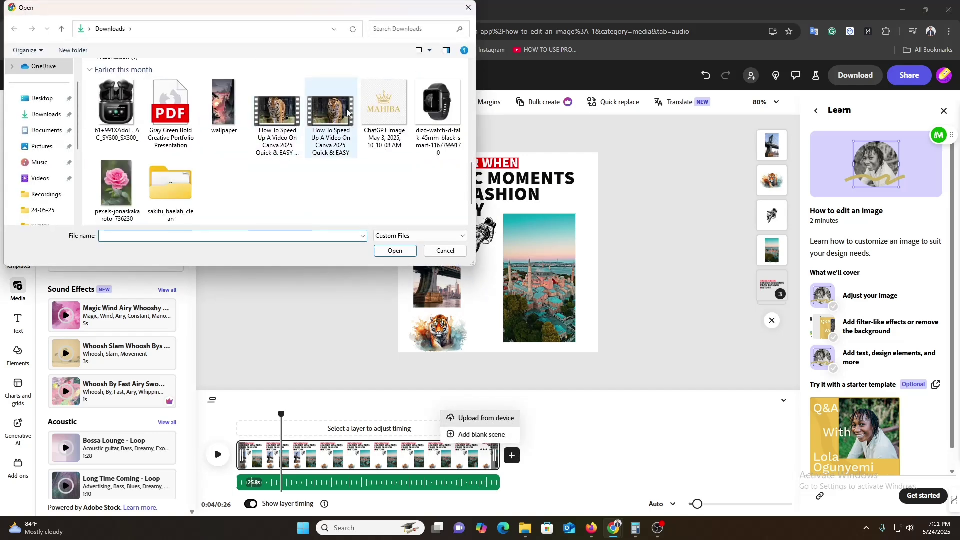
double_click(331, 114)
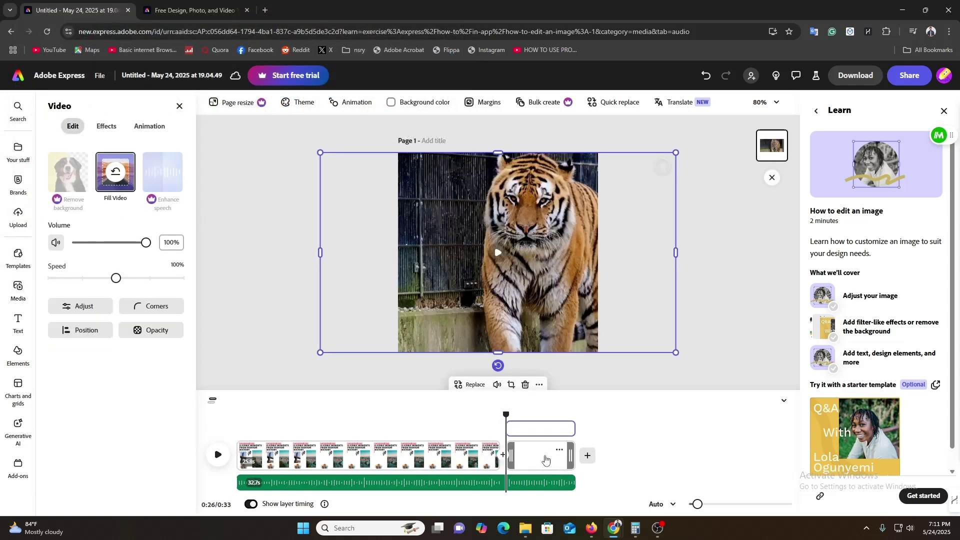
Split the tiger video scene in two at about 0:30.
left_click(544, 456)
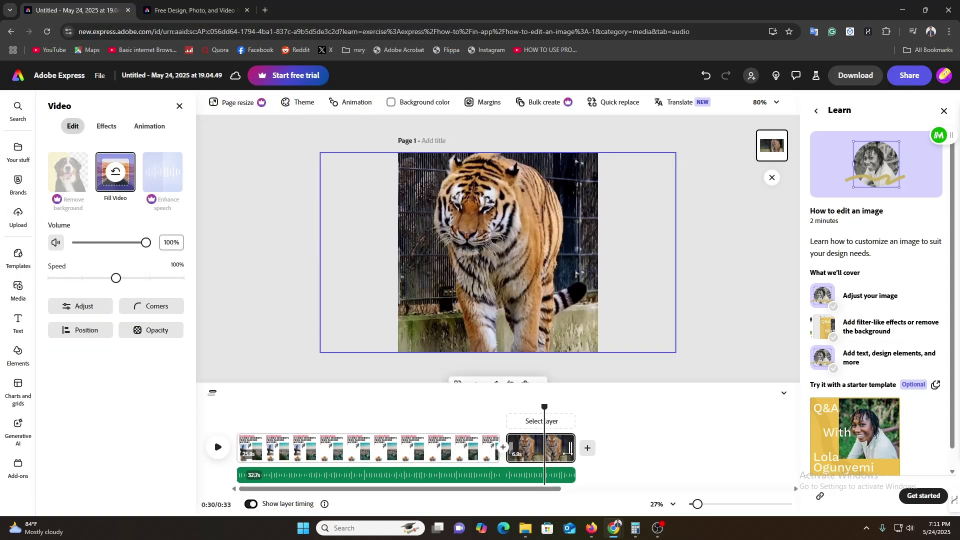
left_click_drag(567, 453, 565, 454)
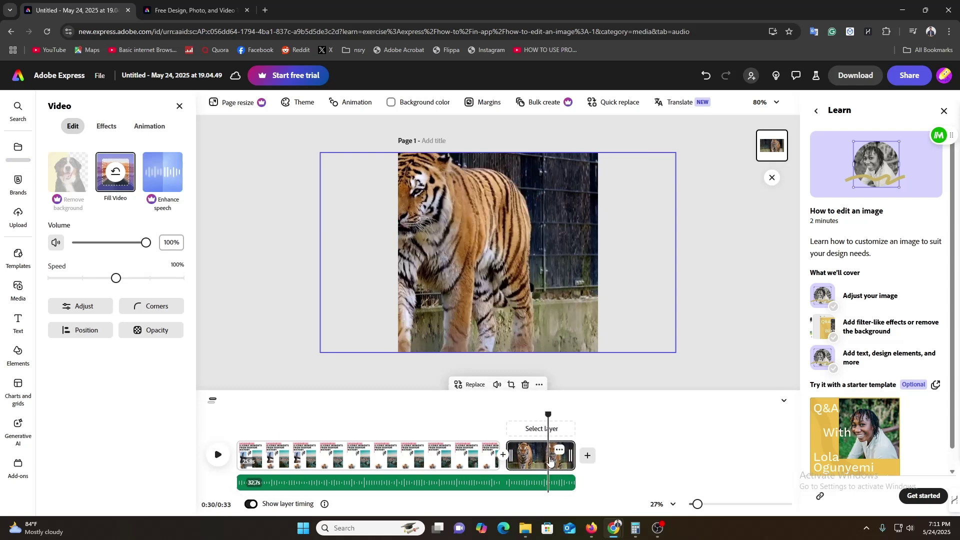
left_click(539, 385)
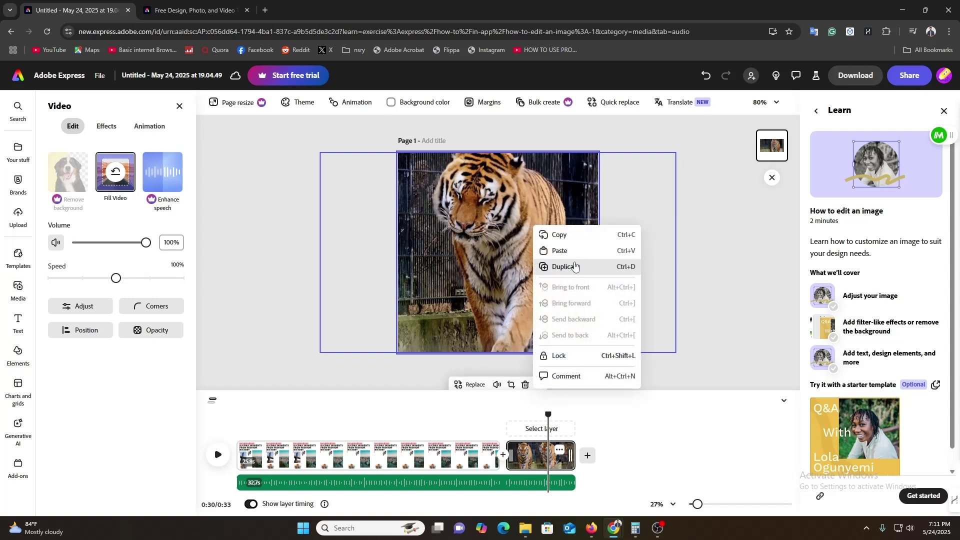
key("Escape")
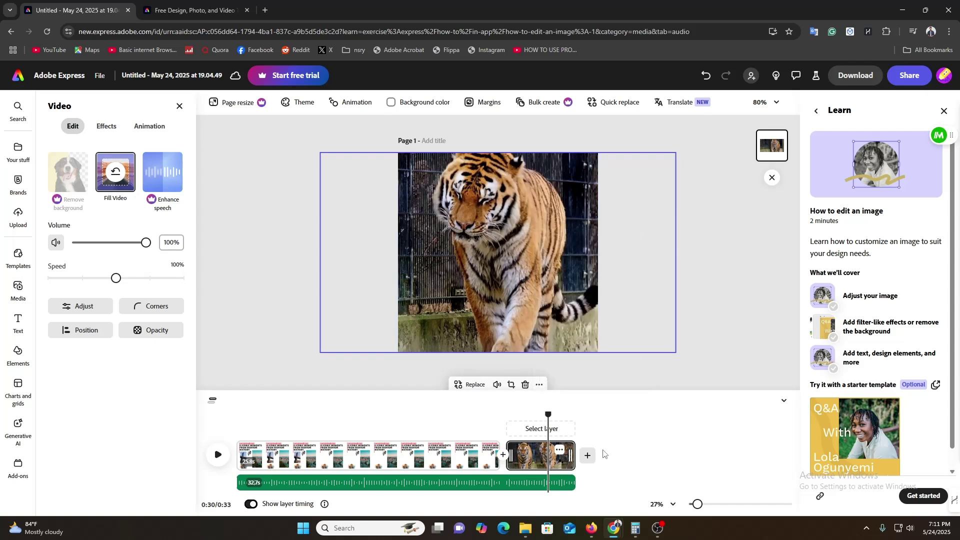
left_click(560, 451)
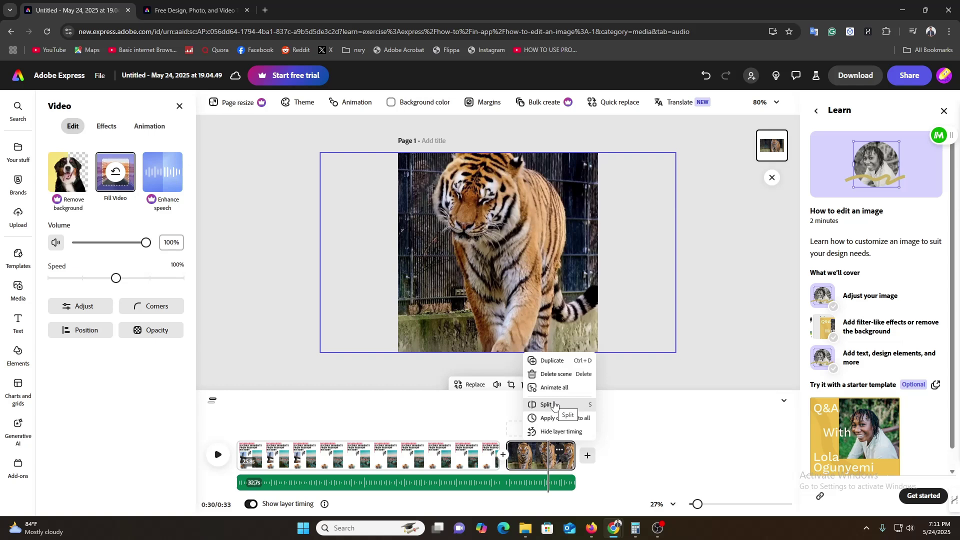
left_click(554, 405)
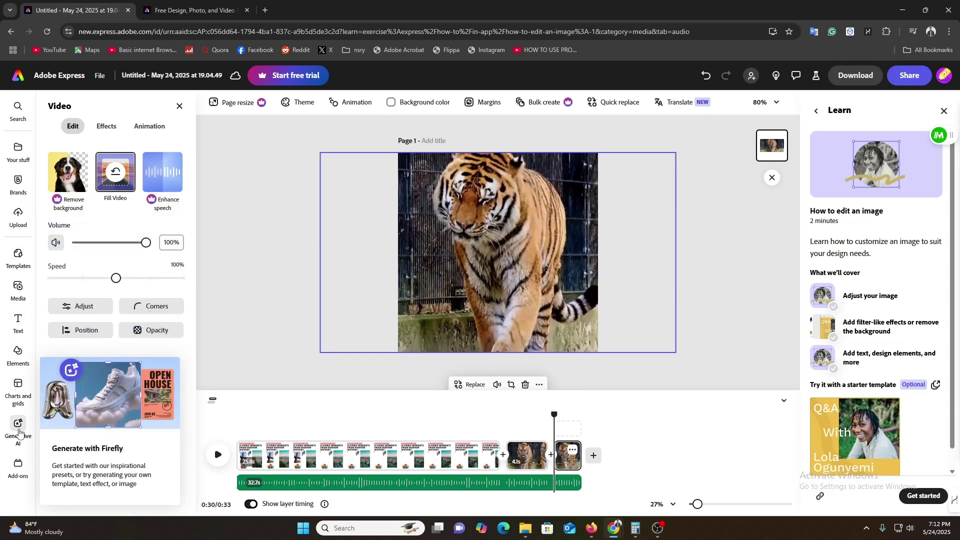
Generate an AI video from the prompt "a school boy is walking throug a football field".
left_click(17, 423)
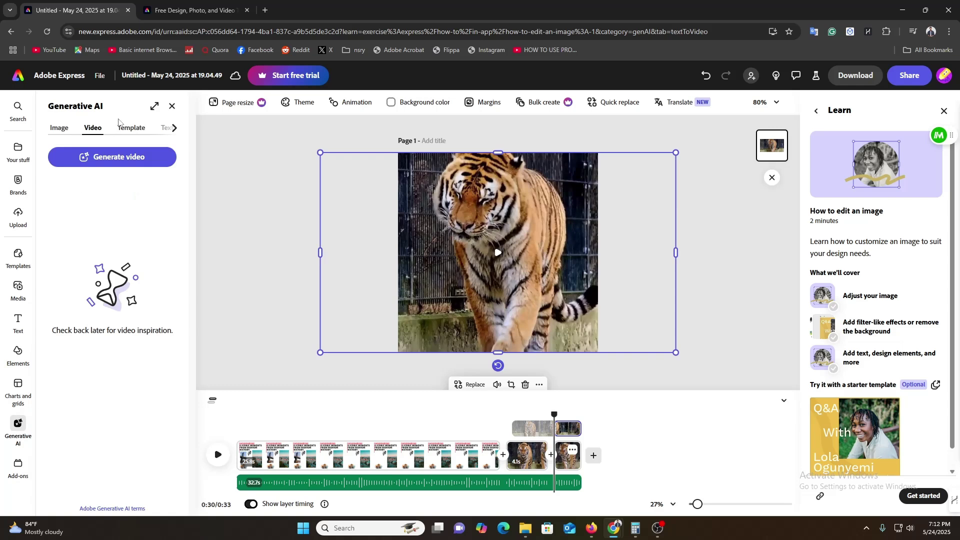
left_click(122, 158)
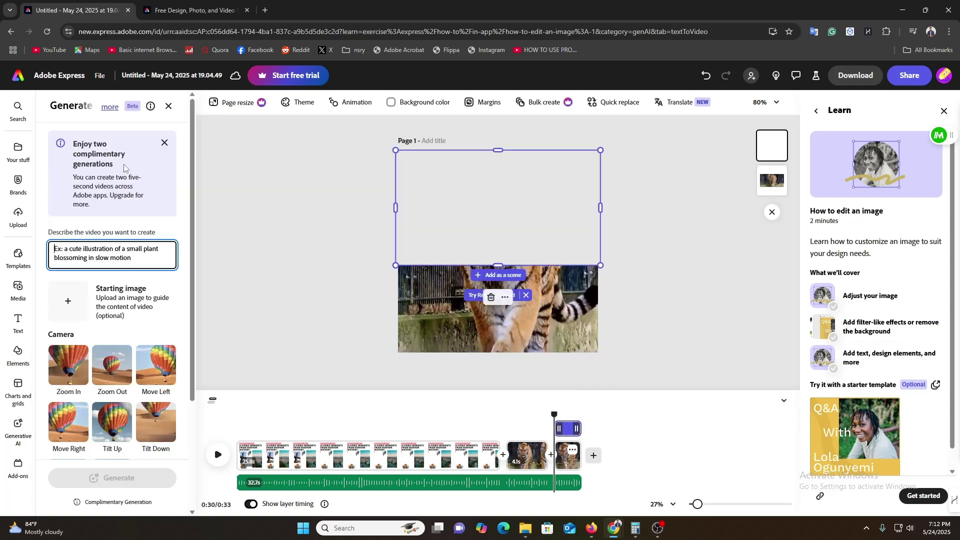
left_click(115, 255)
scroll(102, 256, "down", 3)
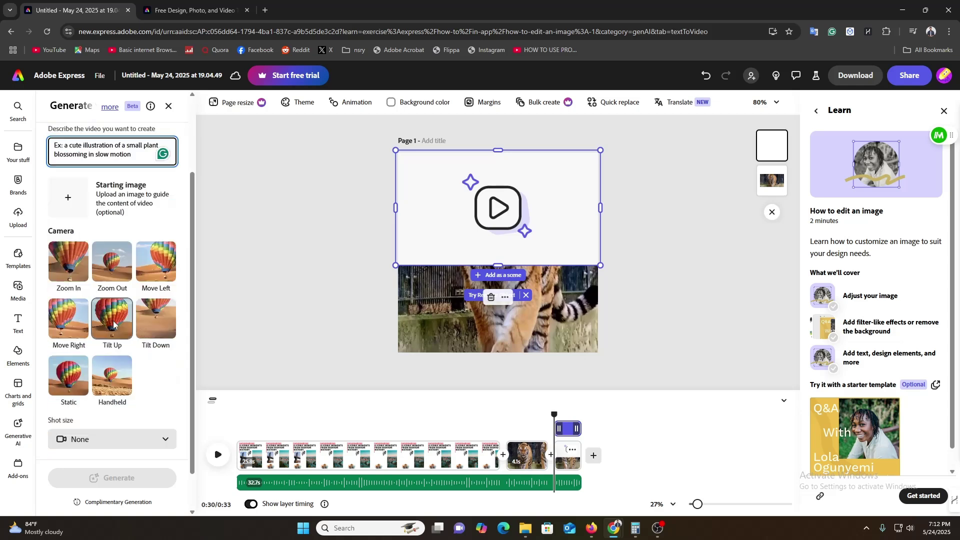
scroll(105, 258, "up", 3)
type("a school")
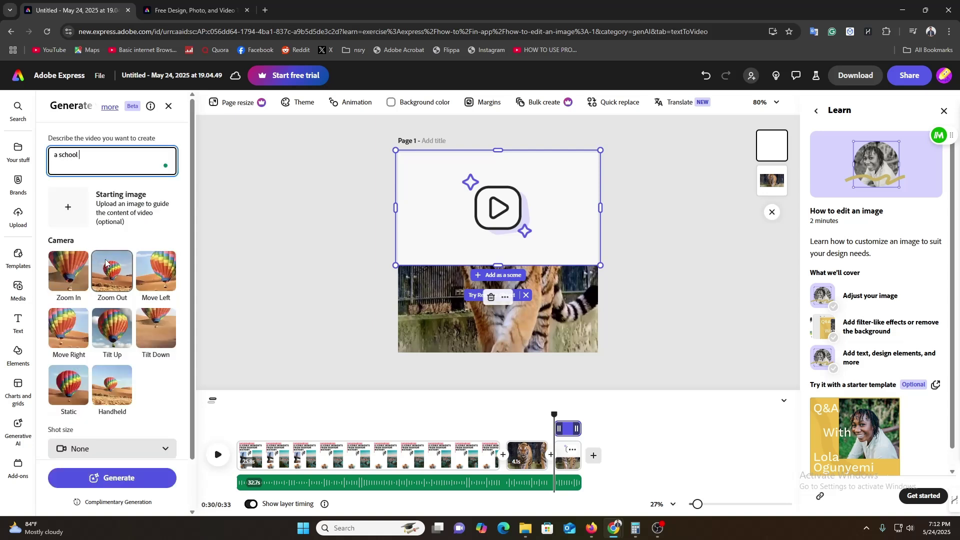
type(" boy is wal")
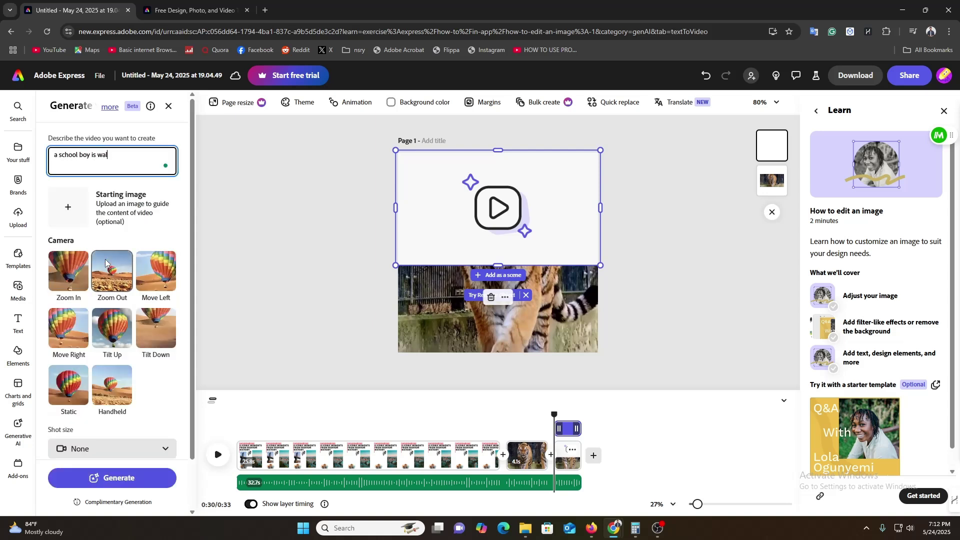
type("king throug")
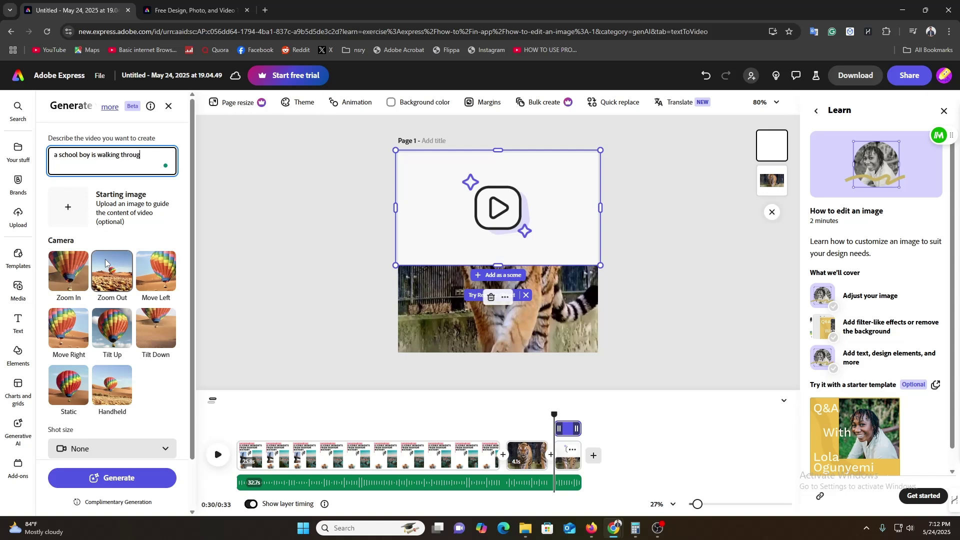
type(" a football field")
left_click(126, 485)
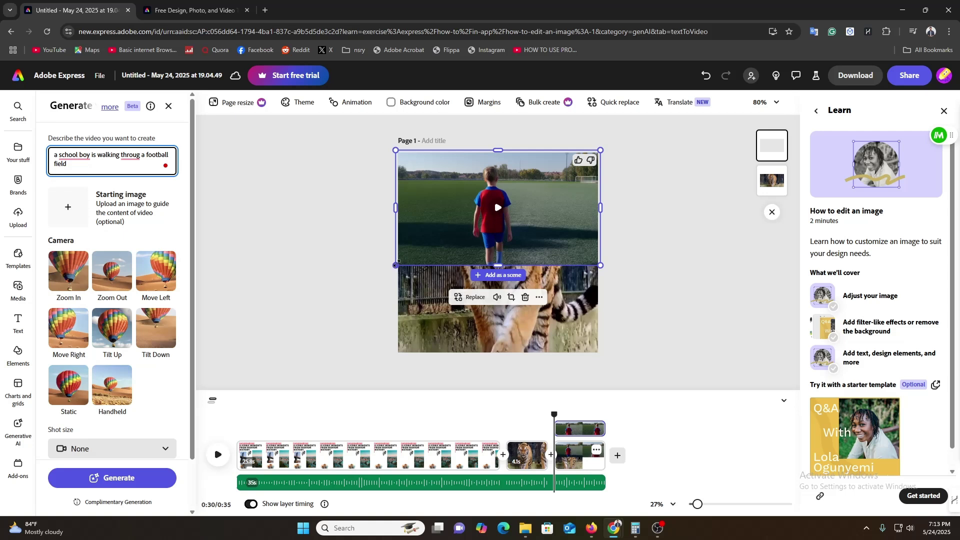
Resize and reposition the generated football-field video to span the page width over the tiger video, and play it through.
left_click_drag(396, 265, 456, 231)
left_click_drag(530, 212, 500, 265)
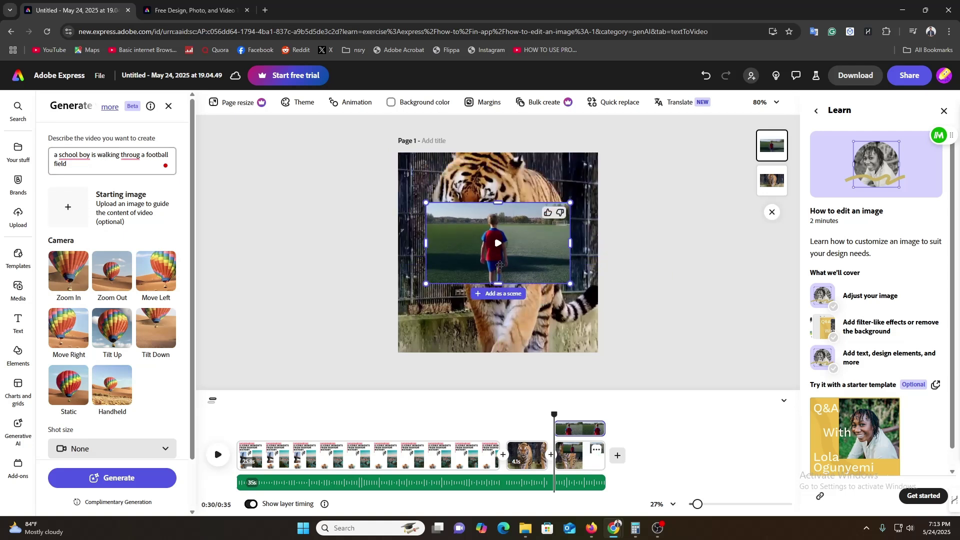
left_click_drag(426, 203, 341, 158)
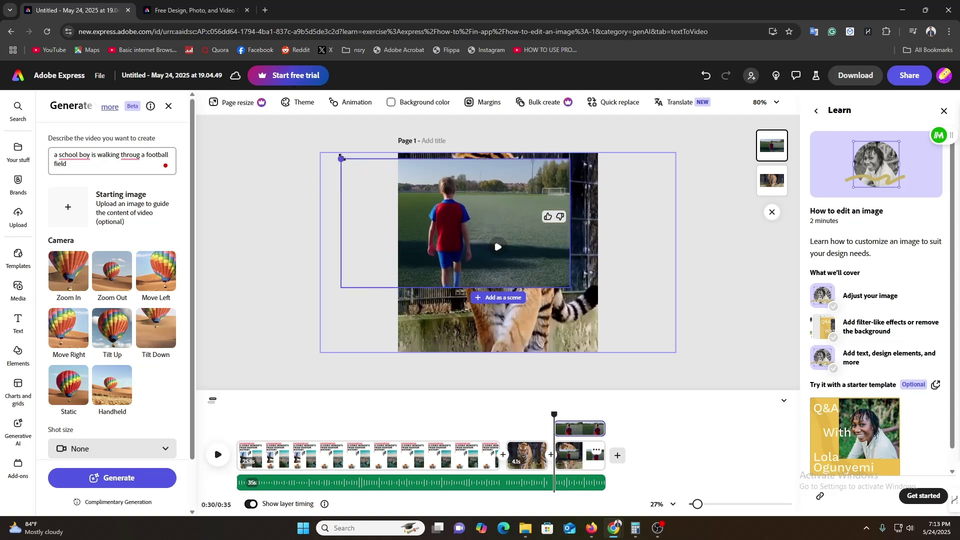
left_click(456, 222)
left_click_drag(499, 220, 532, 234)
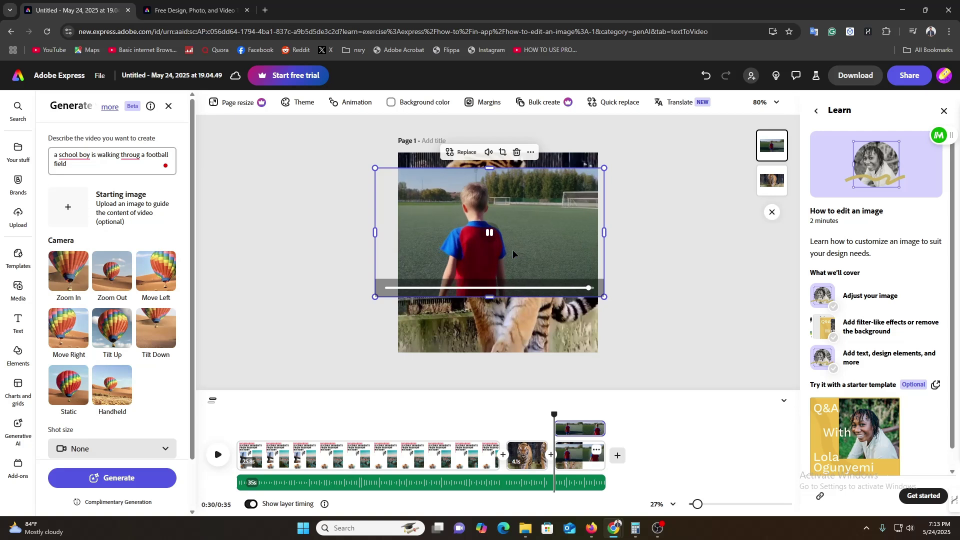
left_click(490, 232)
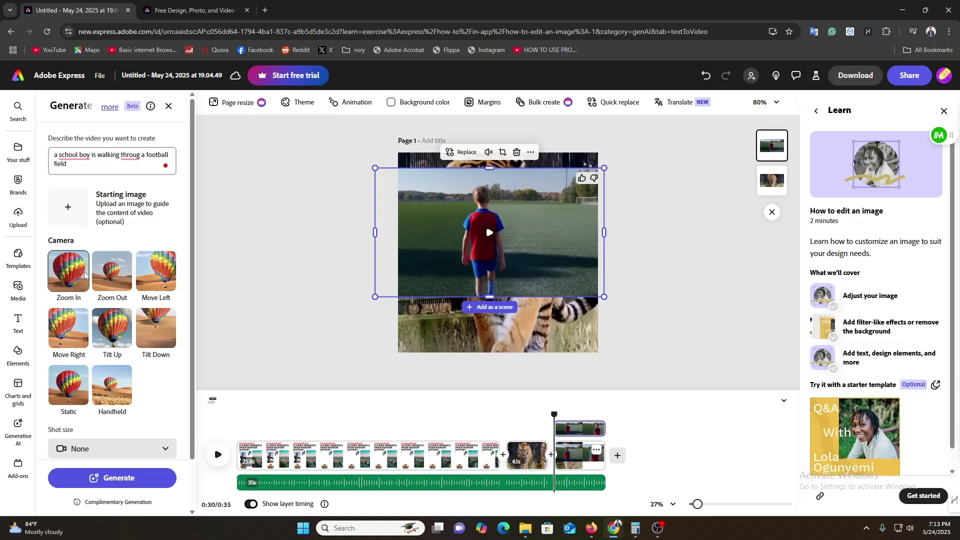
Try the Move Left and Zoom Out camera motions for video generation, settling on Tilt Up.
left_click(149, 278)
left_click(100, 293)
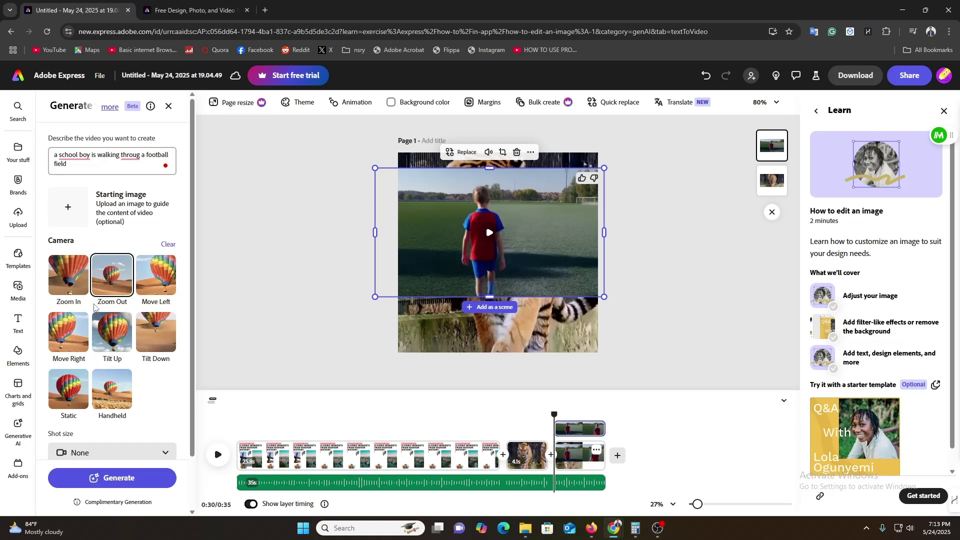
left_click(112, 331)
scroll(112, 331, "down", 1)
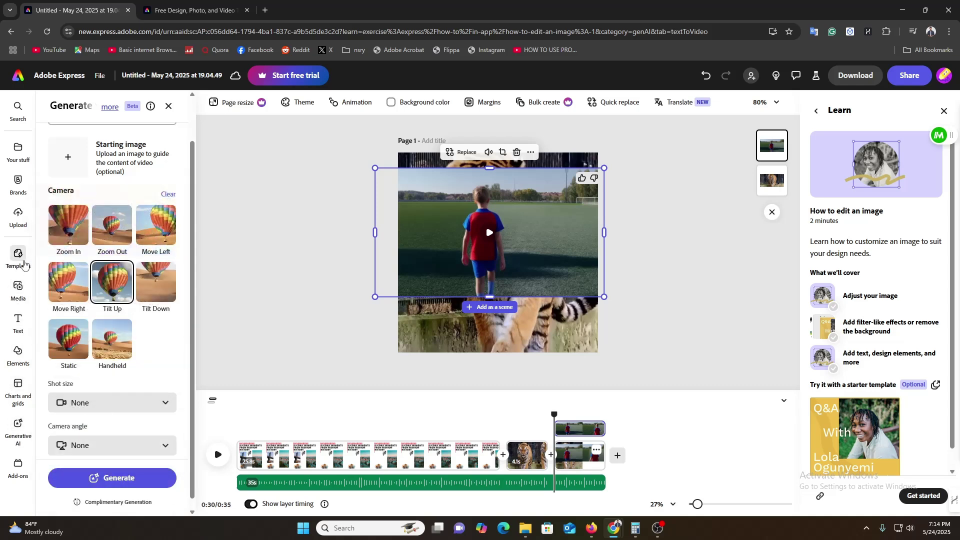
Look through the template categories and the options for adding another scene, and open the account's stored files.
left_click(18, 255)
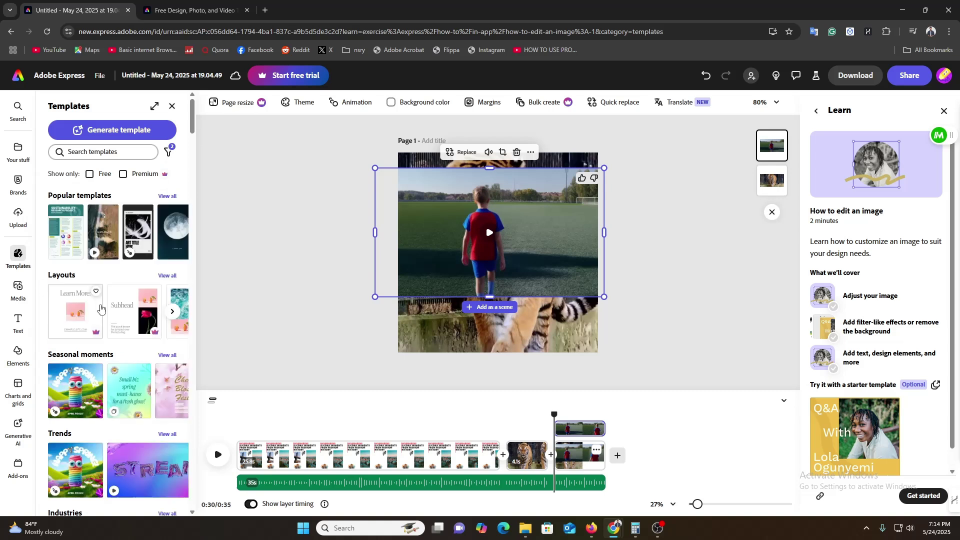
scroll(105, 350, "down", 2)
scroll(108, 358, "down", 4)
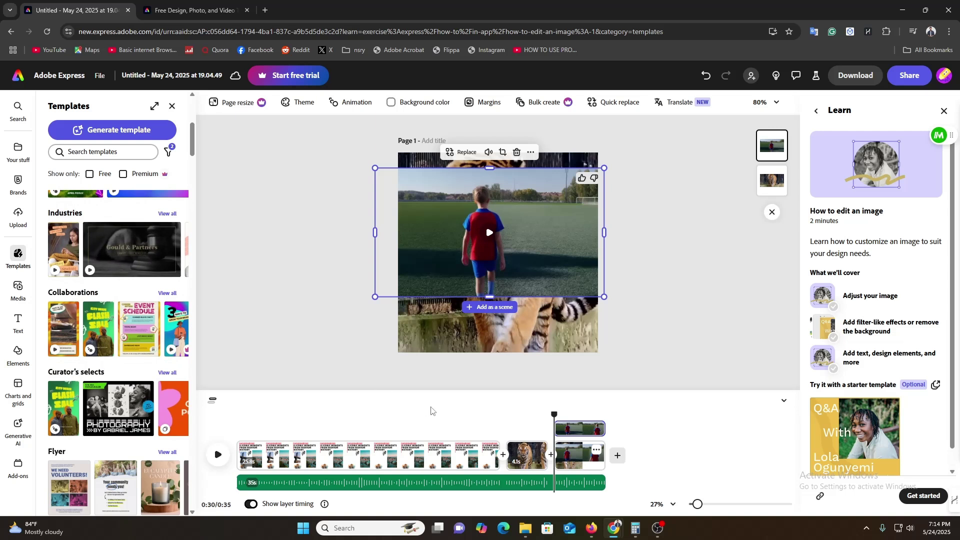
left_click(623, 460)
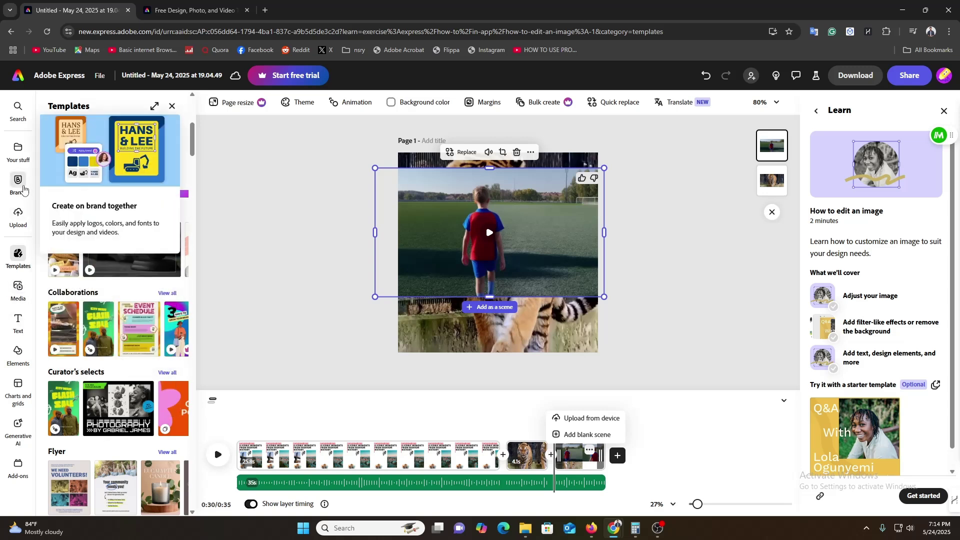
left_click(18, 150)
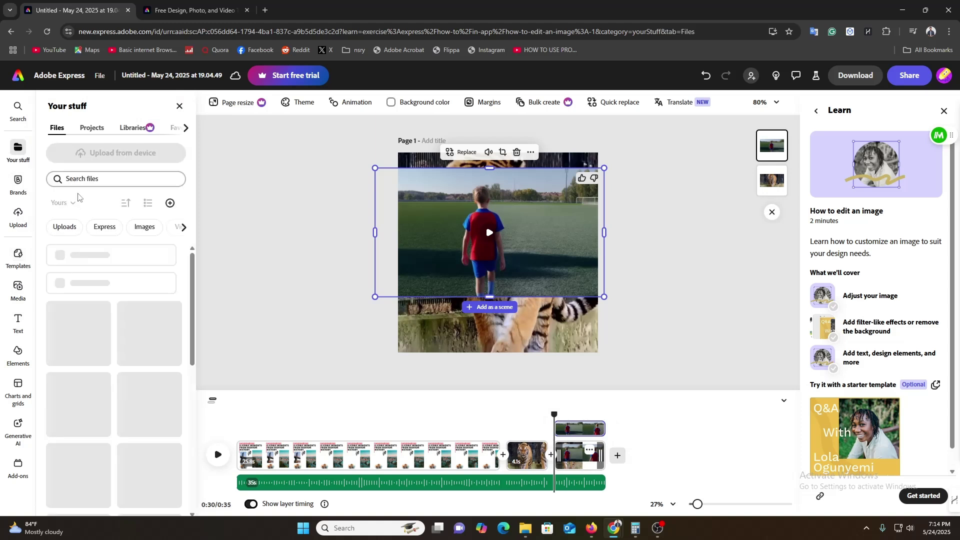